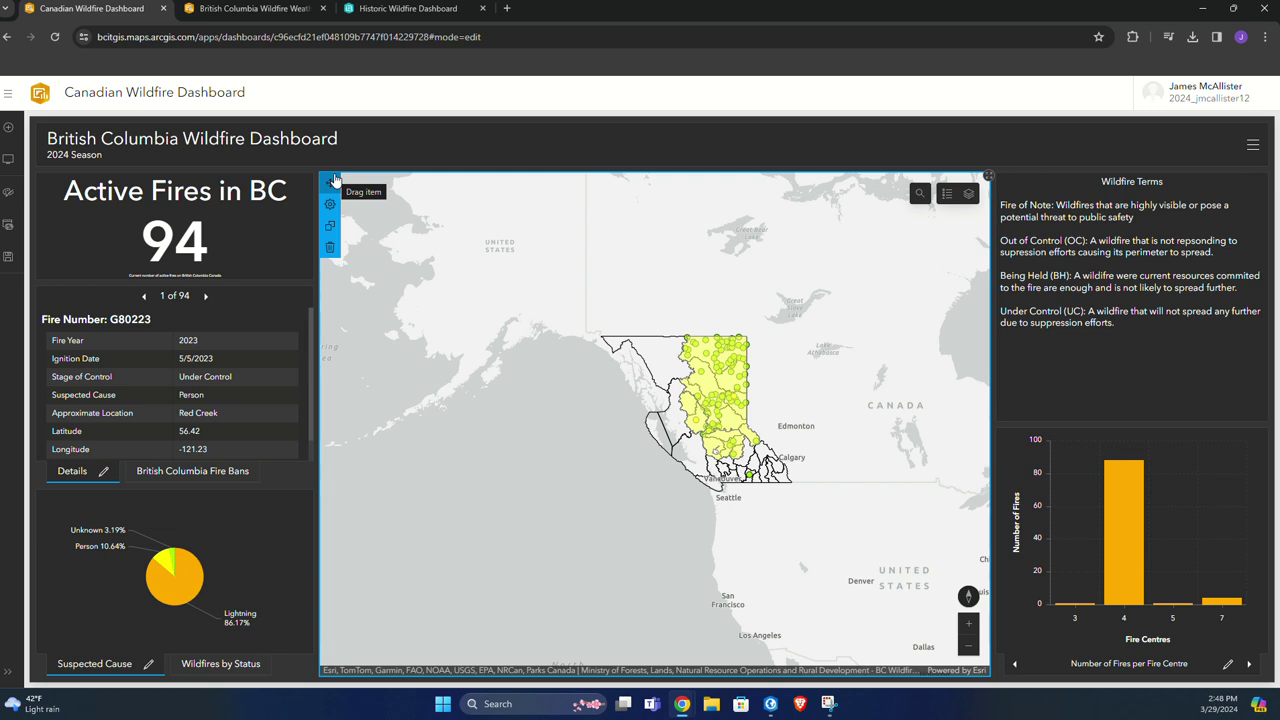
Browse the fire details and British Columbia Fire Bans records, paging through the fire bans to the Prince George record.
{"action": "scroll", "coordinate": [725, 458], "scroll_direction": "up", "scroll_amount": 1}
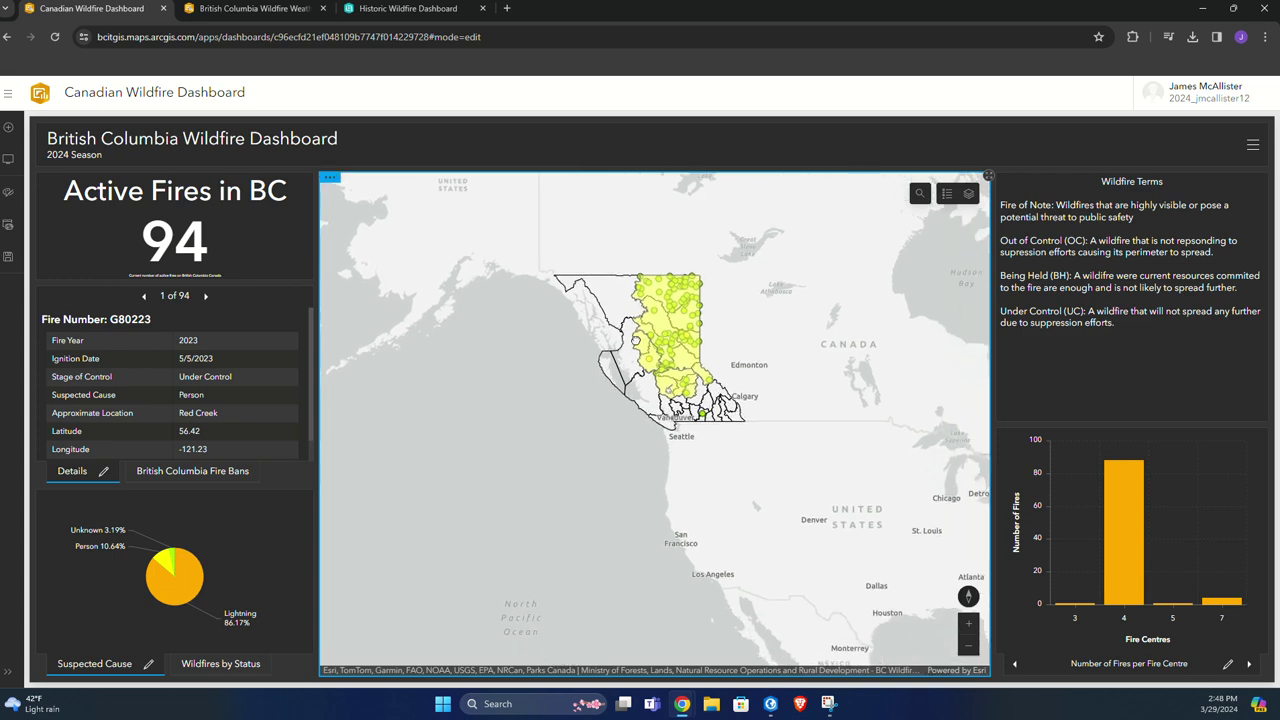
{"action": "left_click_drag", "start_coordinate": [711, 310], "coordinate": [651, 345]}
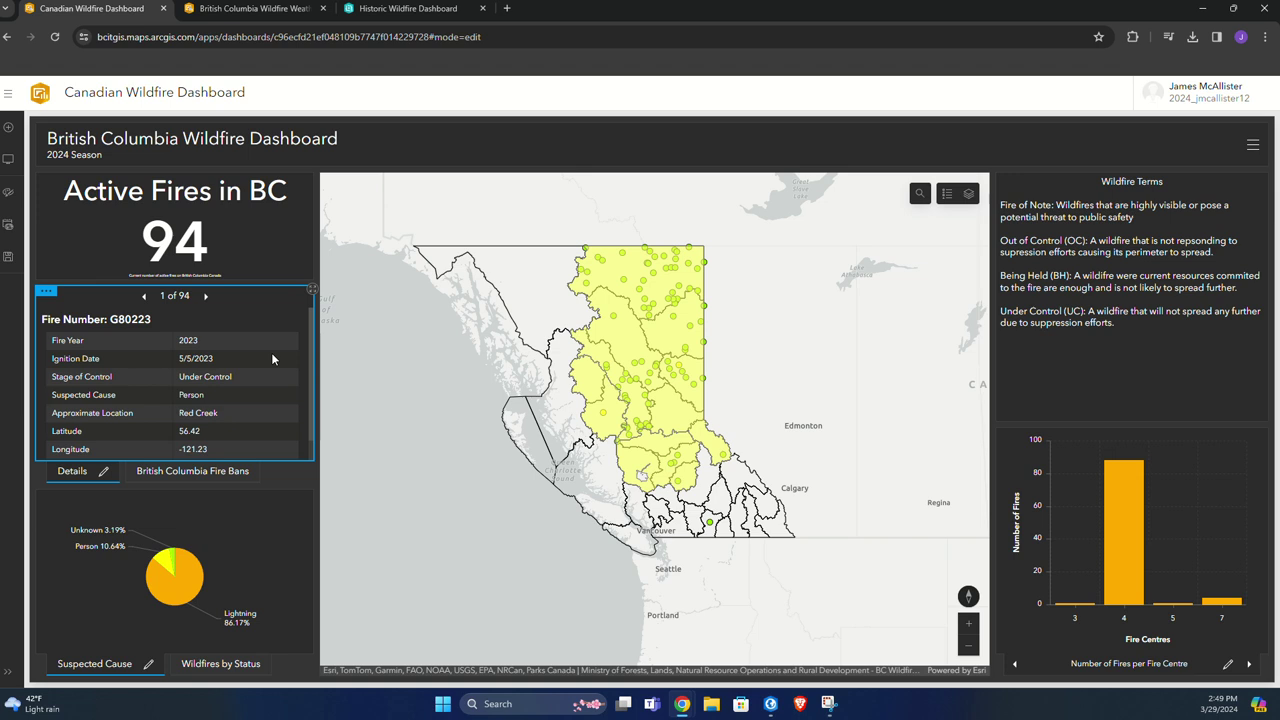
{"action": "left_click", "coordinate": [205, 297]}
{"action": "left_click", "coordinate": [208, 471]}
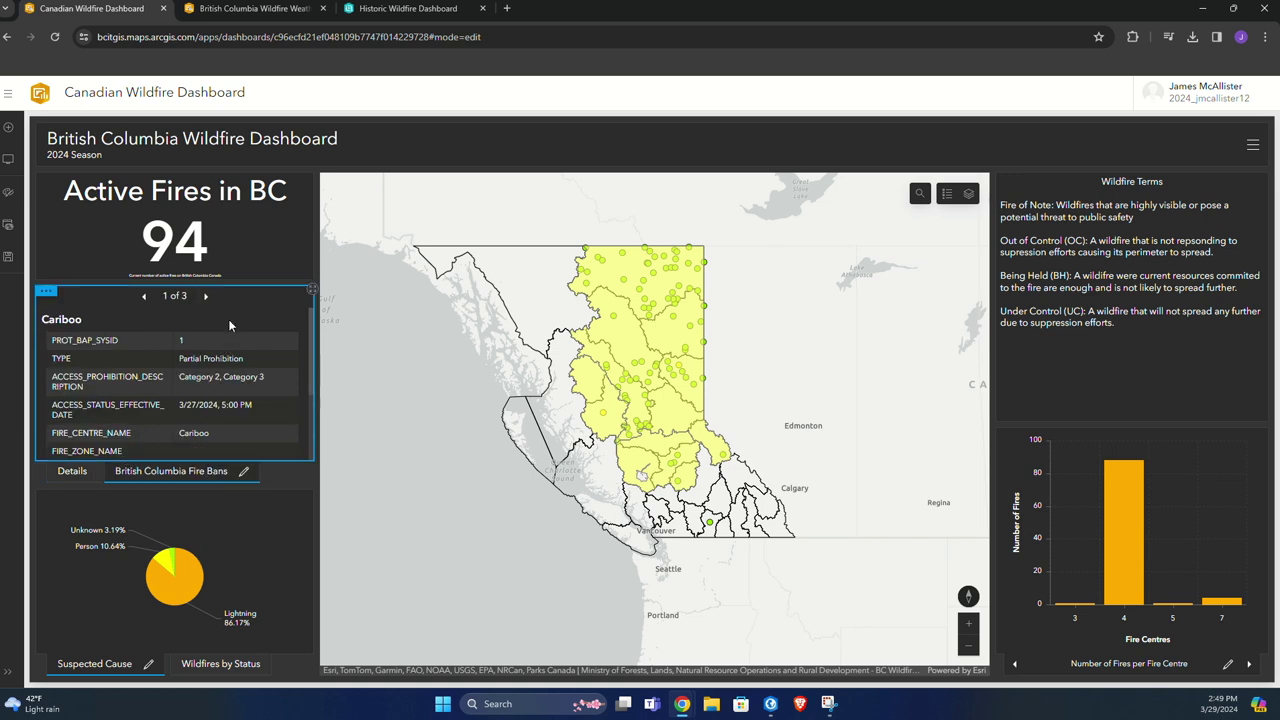
{"action": "left_click", "coordinate": [206, 299]}
{"action": "left_click", "coordinate": [206, 298]}
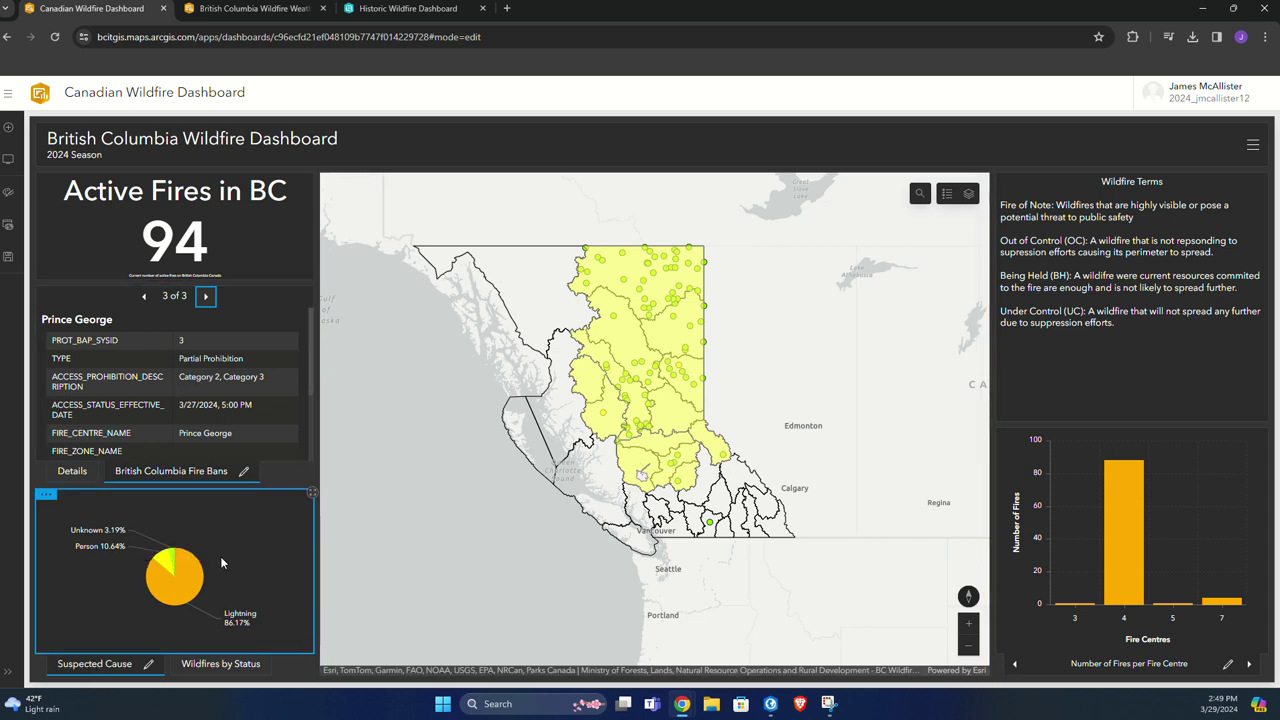
Filter the wildfire map by the Lightning and Person causes in the Suspected Cause chart, and clear the filter.
{"action": "mouse_move", "coordinate": [97, 555]}
{"action": "left_click", "coordinate": [185, 575]}
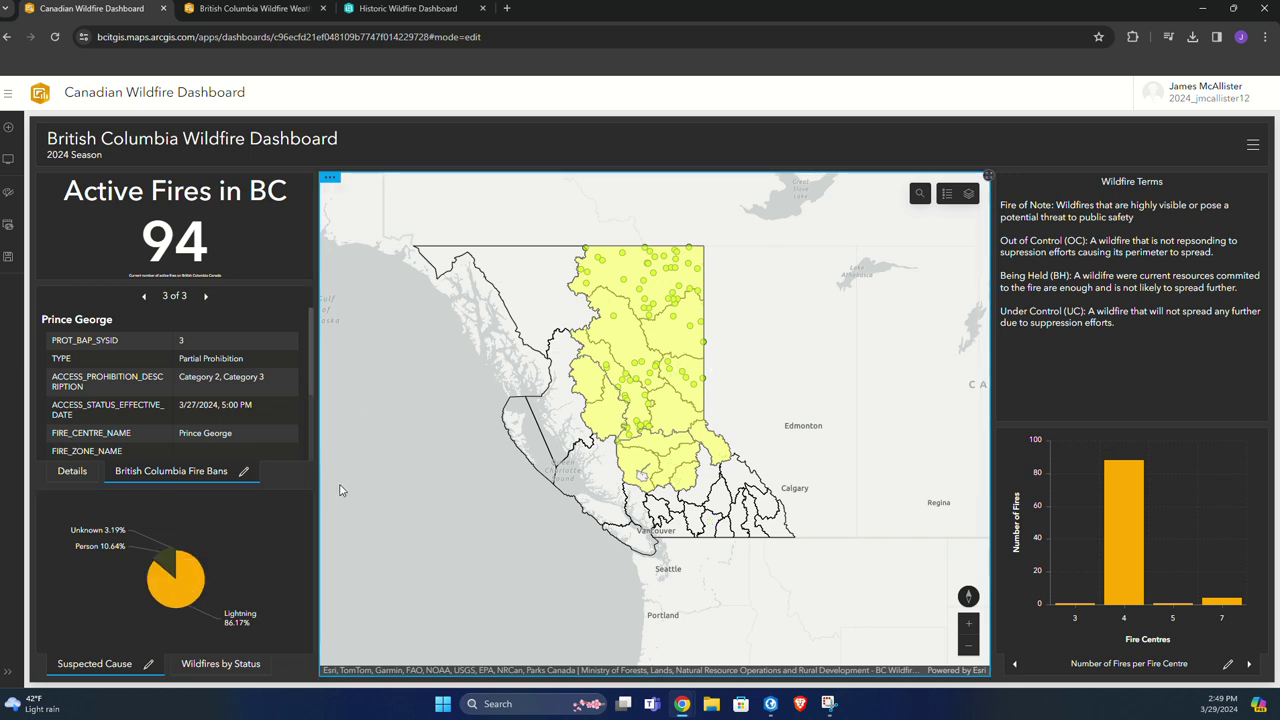
{"action": "left_click", "coordinate": [165, 564]}
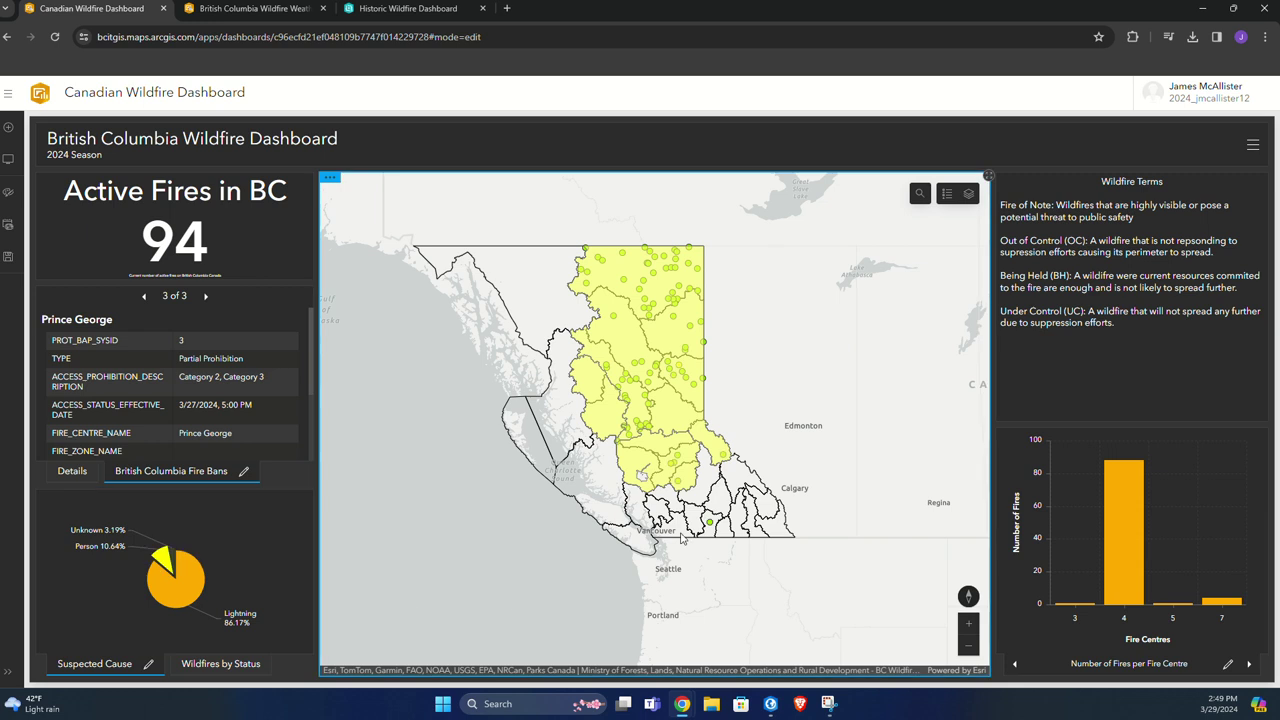
{"action": "left_click", "coordinate": [188, 592]}
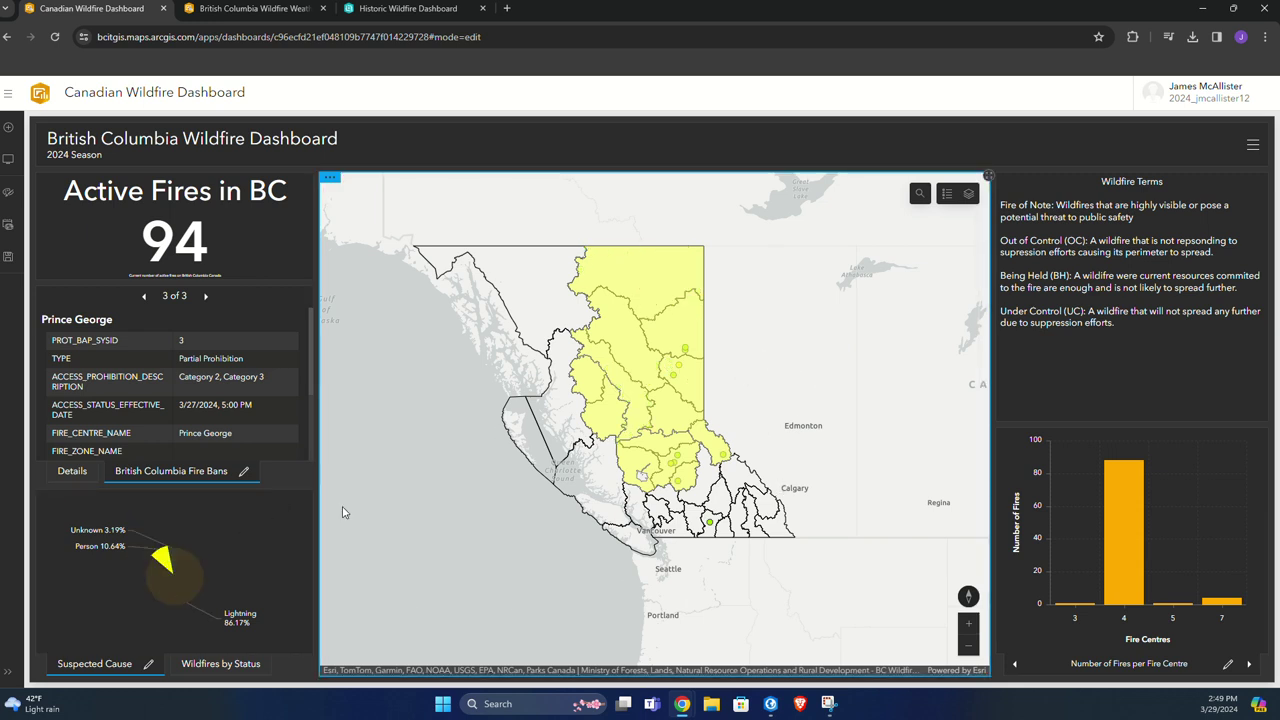
{"action": "left_click", "coordinate": [186, 566]}
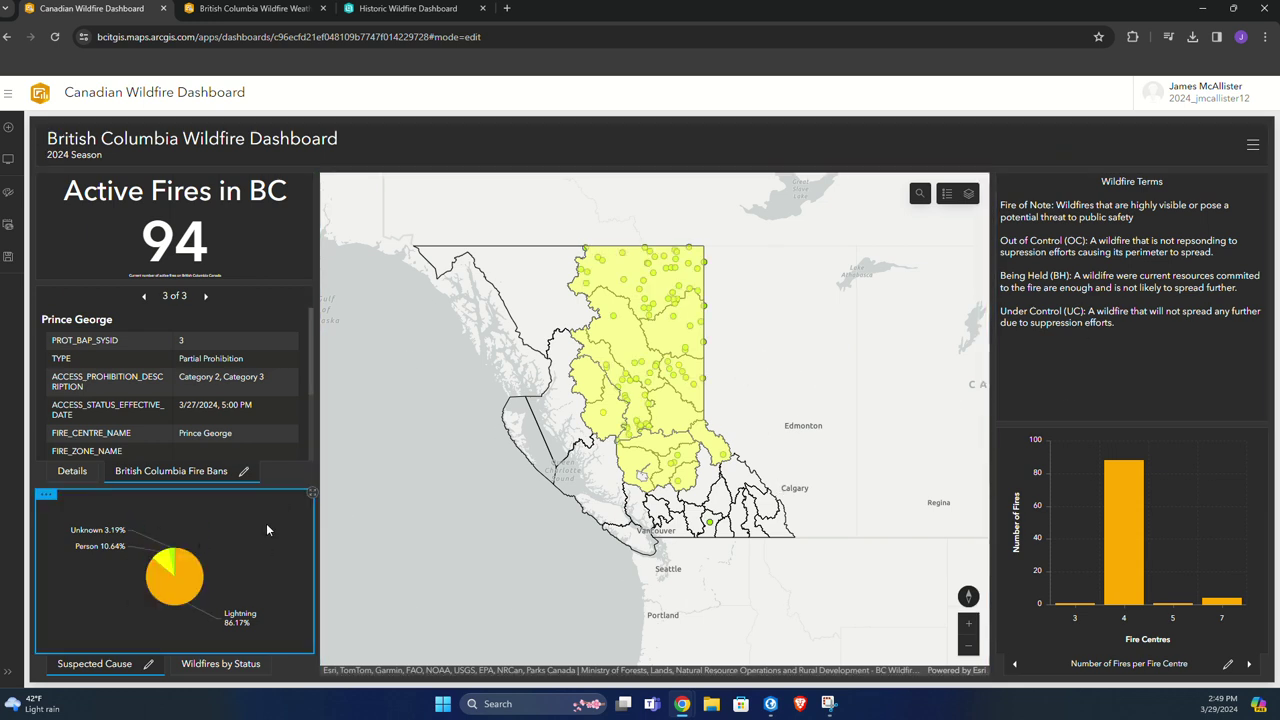
Show the Wildfires by Status chart, filter the map to fires being held, and clear that filter.
{"action": "left_click", "coordinate": [210, 664]}
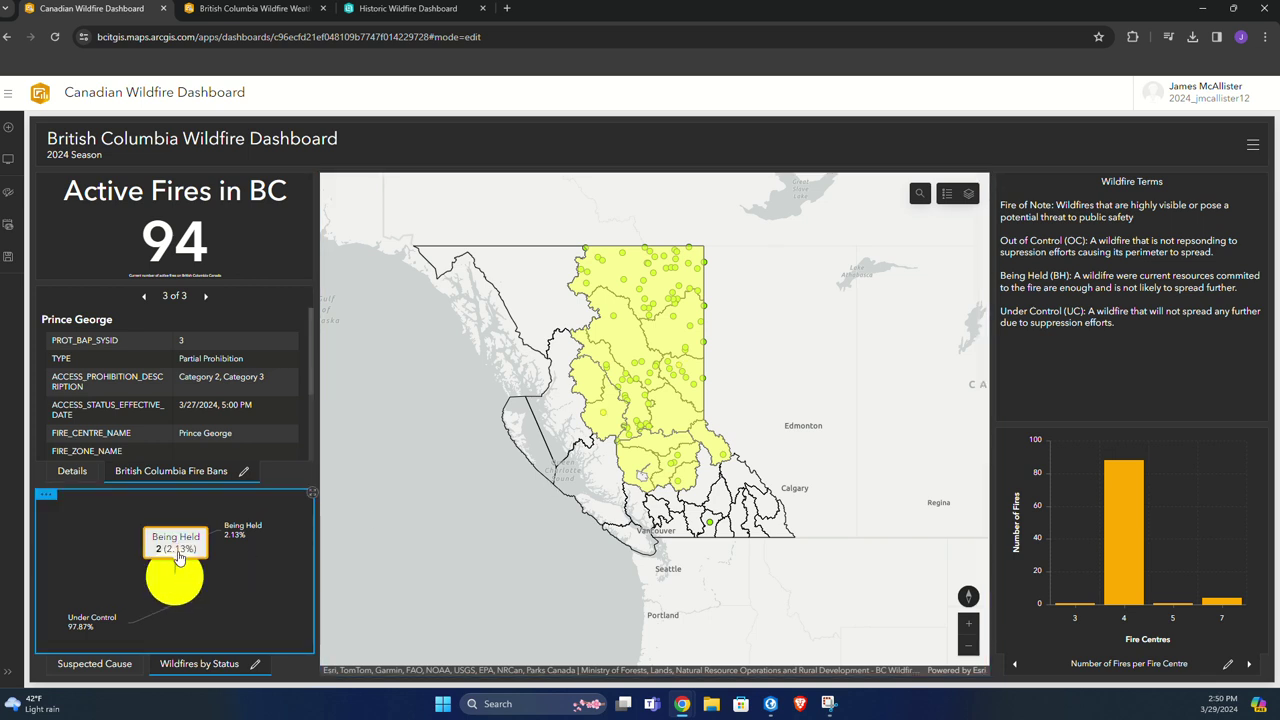
{"action": "left_click", "coordinate": [177, 560]}
{"action": "left_click", "coordinate": [177, 560]}
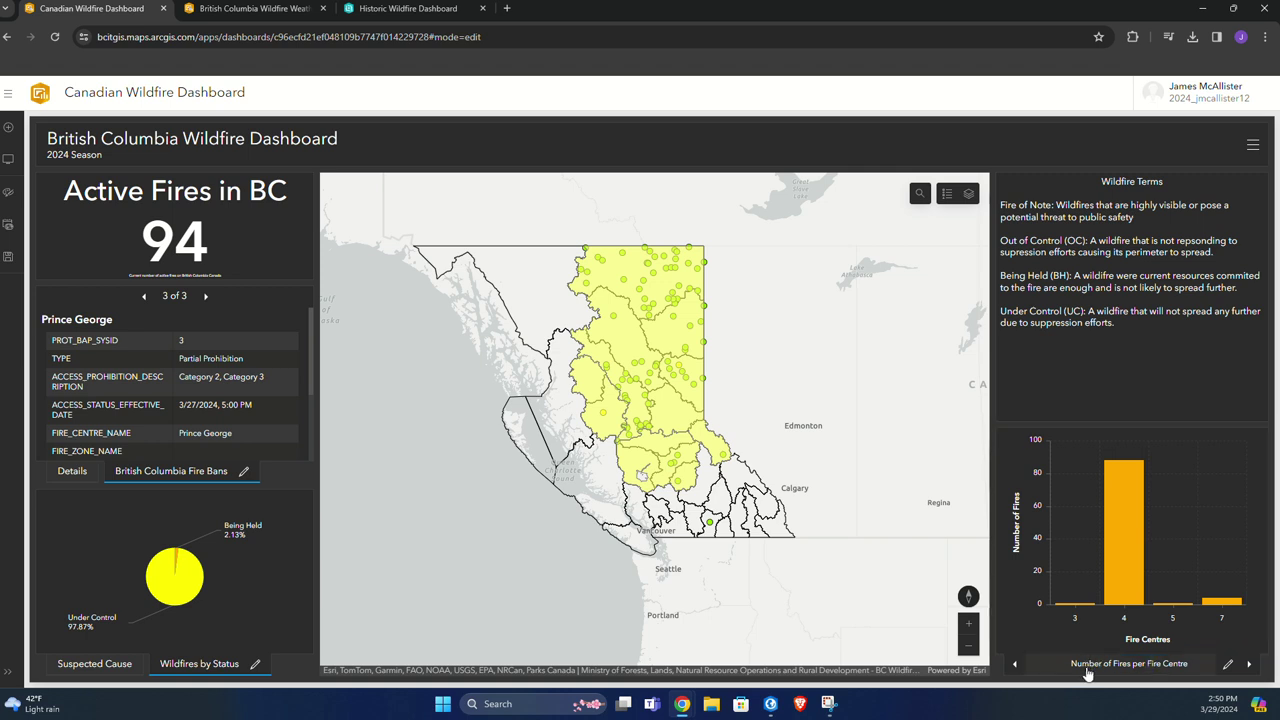
Filter the map to fire centre 4 using the Number of Fires per Fire Centre chart, and clear the filter.
{"action": "mouse_move", "coordinate": [1125, 550]}
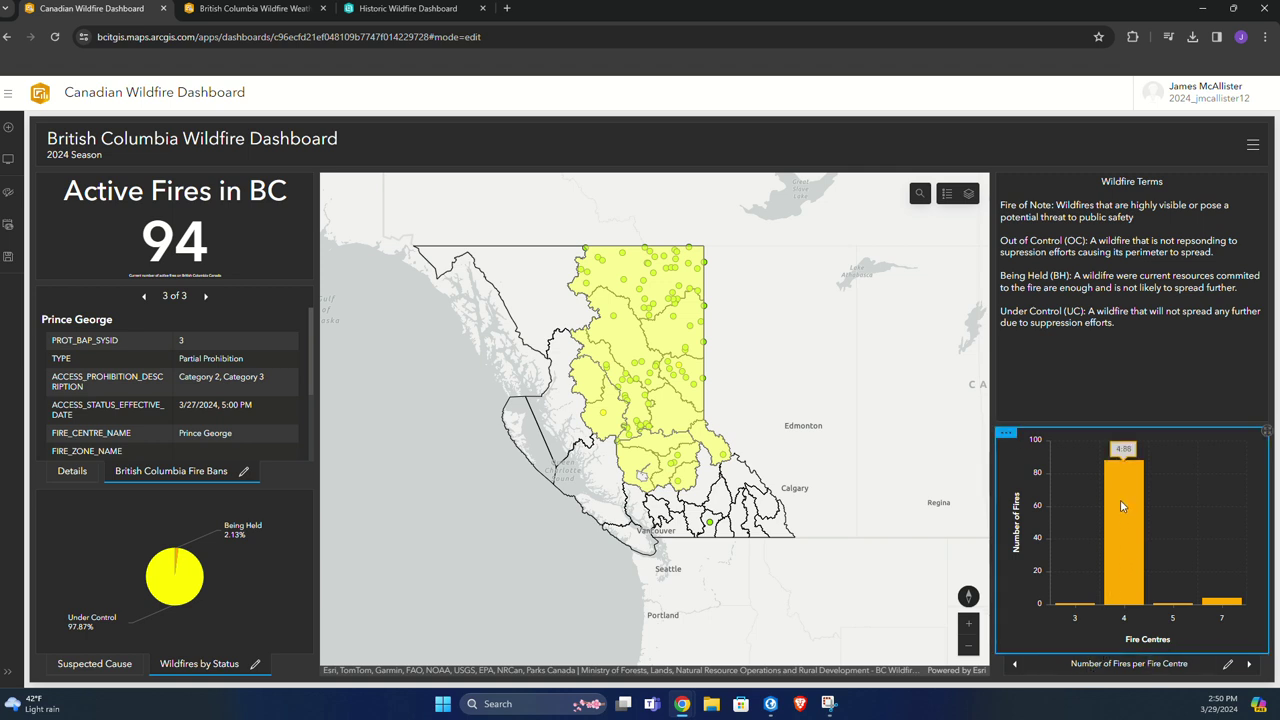
{"action": "left_click", "coordinate": [1113, 514]}
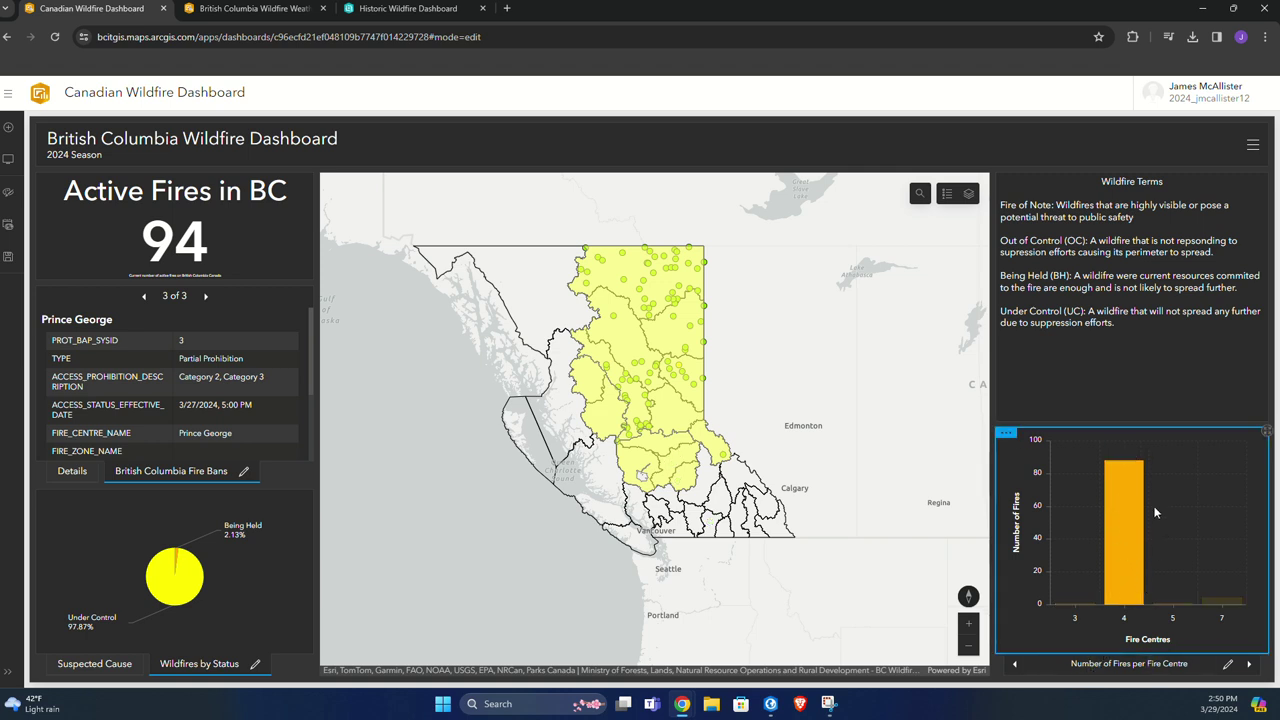
{"action": "left_click", "coordinate": [1155, 512]}
{"action": "mouse_move", "coordinate": [1233, 604]}
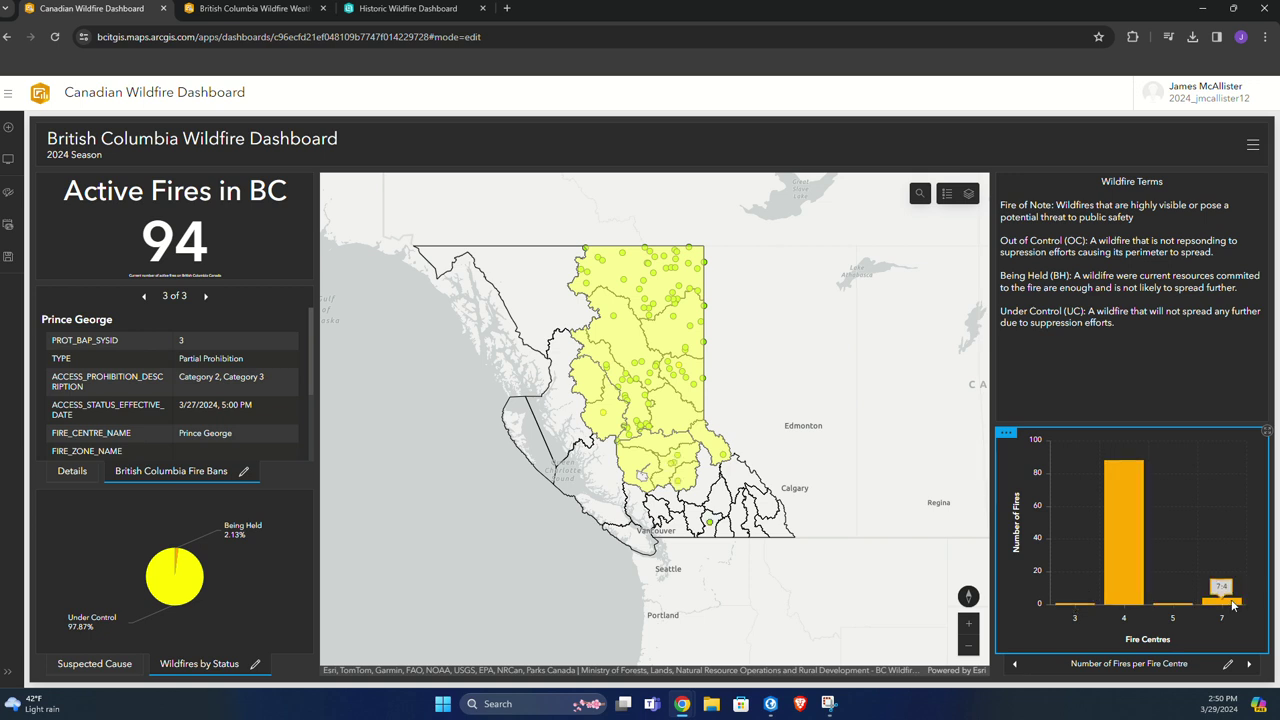
Inspect the details of the largest fire in the Fire by Size (HA) chart, close them, and show the Ignition Date chart.
{"action": "left_click", "coordinate": [1249, 664]}
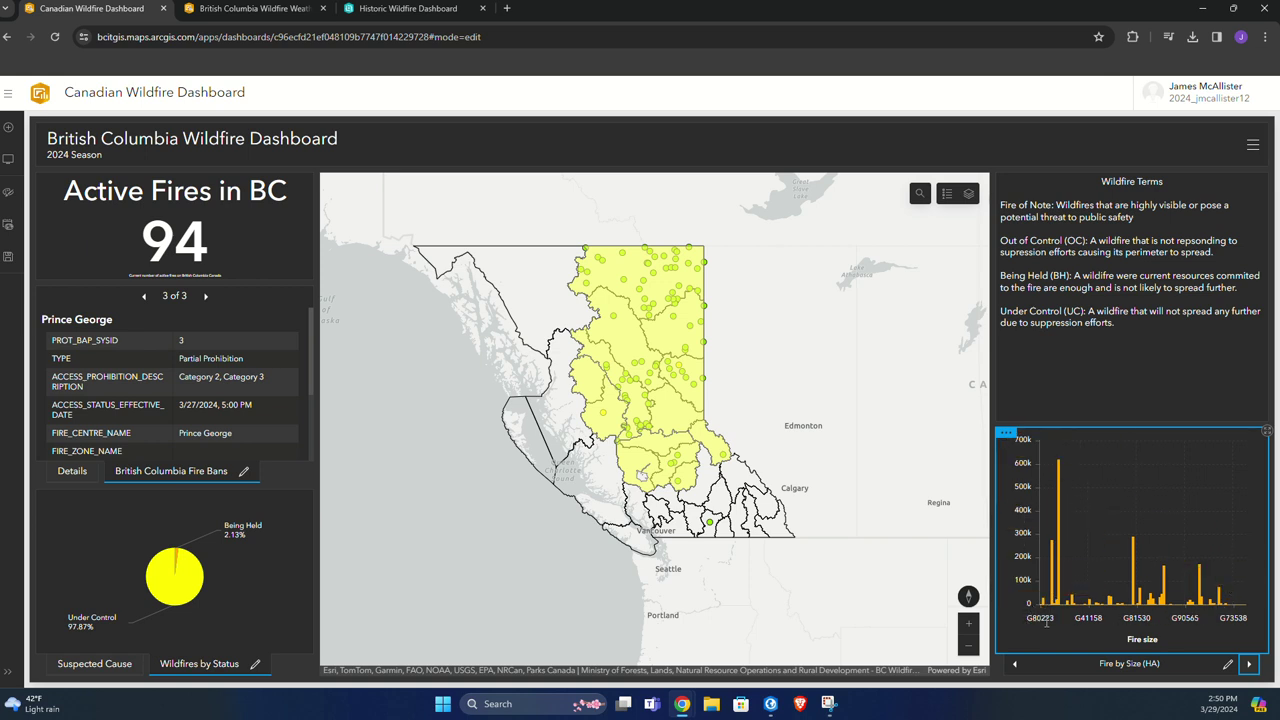
{"action": "left_click", "coordinate": [1058, 480]}
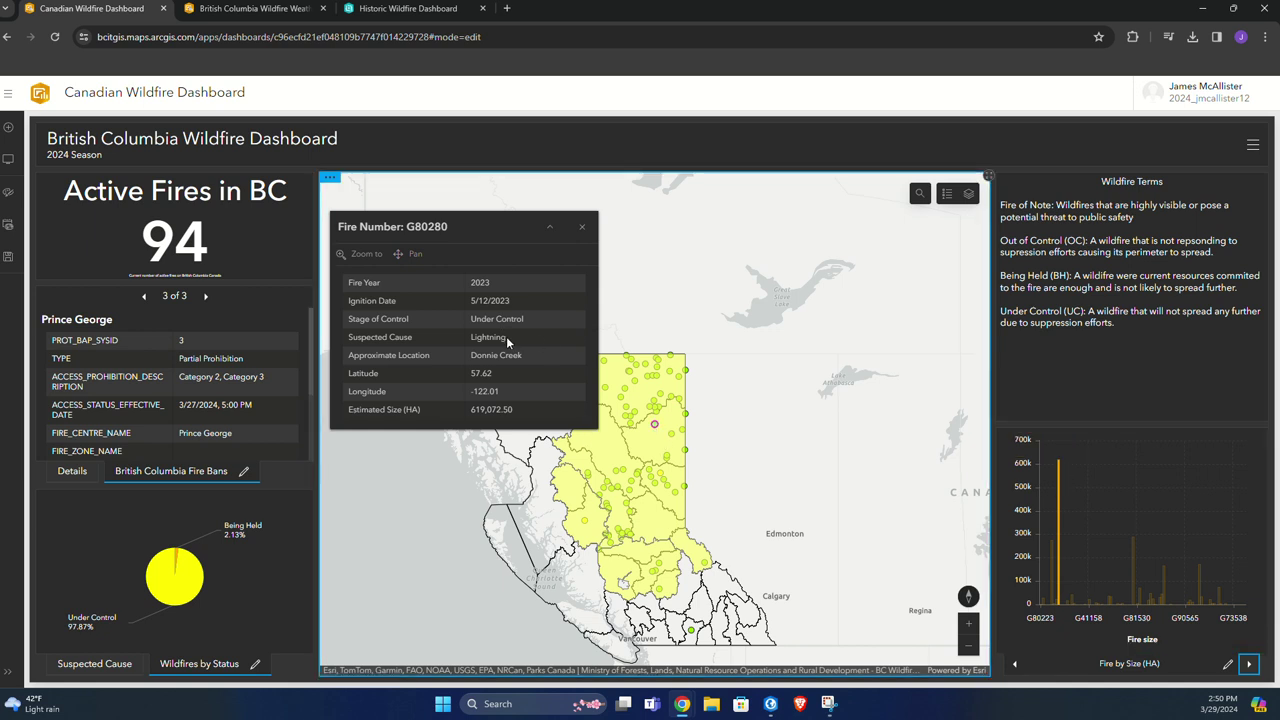
{"action": "left_click", "coordinate": [582, 226]}
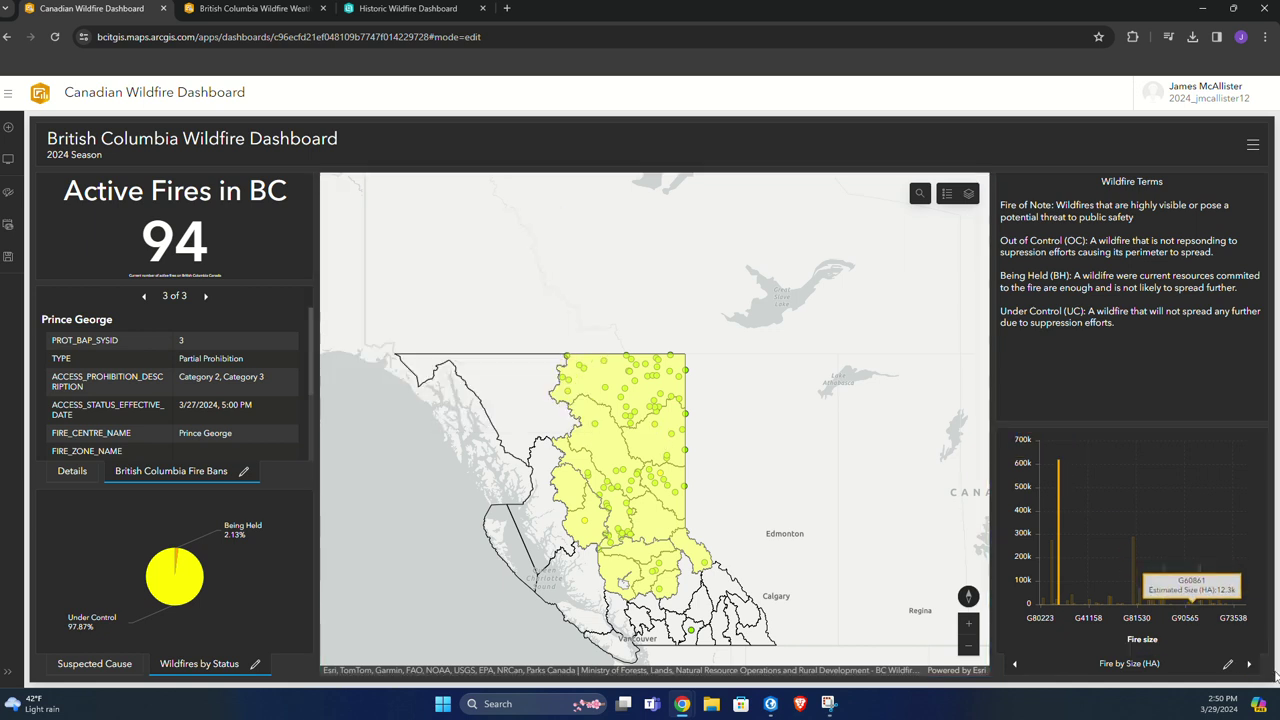
{"action": "left_click", "coordinate": [1250, 665]}
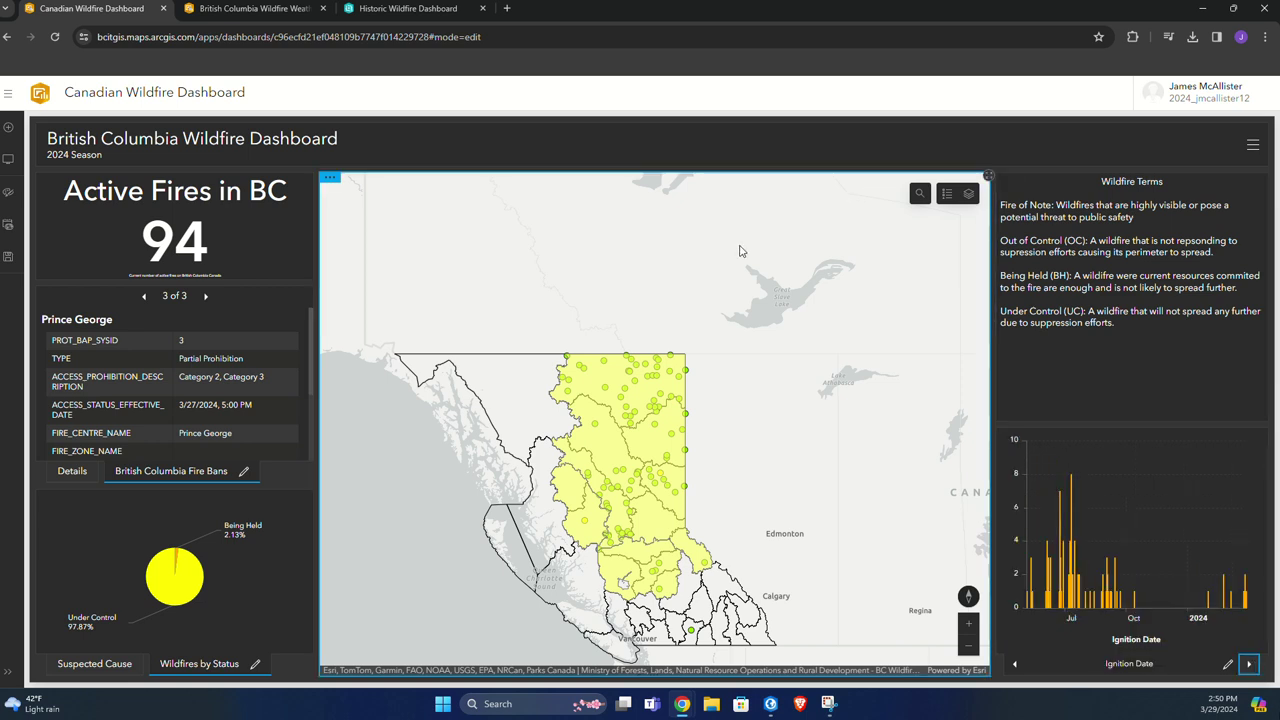
{"action": "left_click_drag", "start_coordinate": [711, 457], "coordinate": [776, 341]}
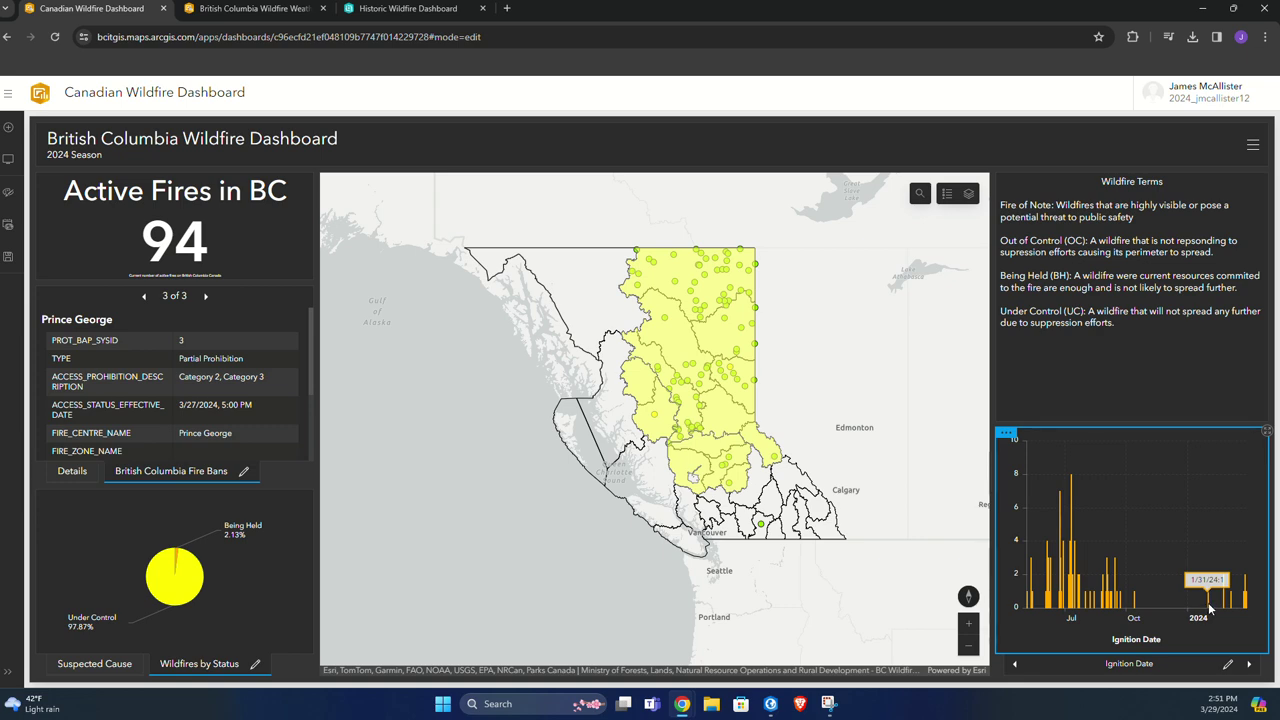
Switch to the British Columbia Wildfire Weather dashboard and examine the weather and humidity forecast from British Columbia across Canada.
{"action": "left_click", "coordinate": [257, 9]}
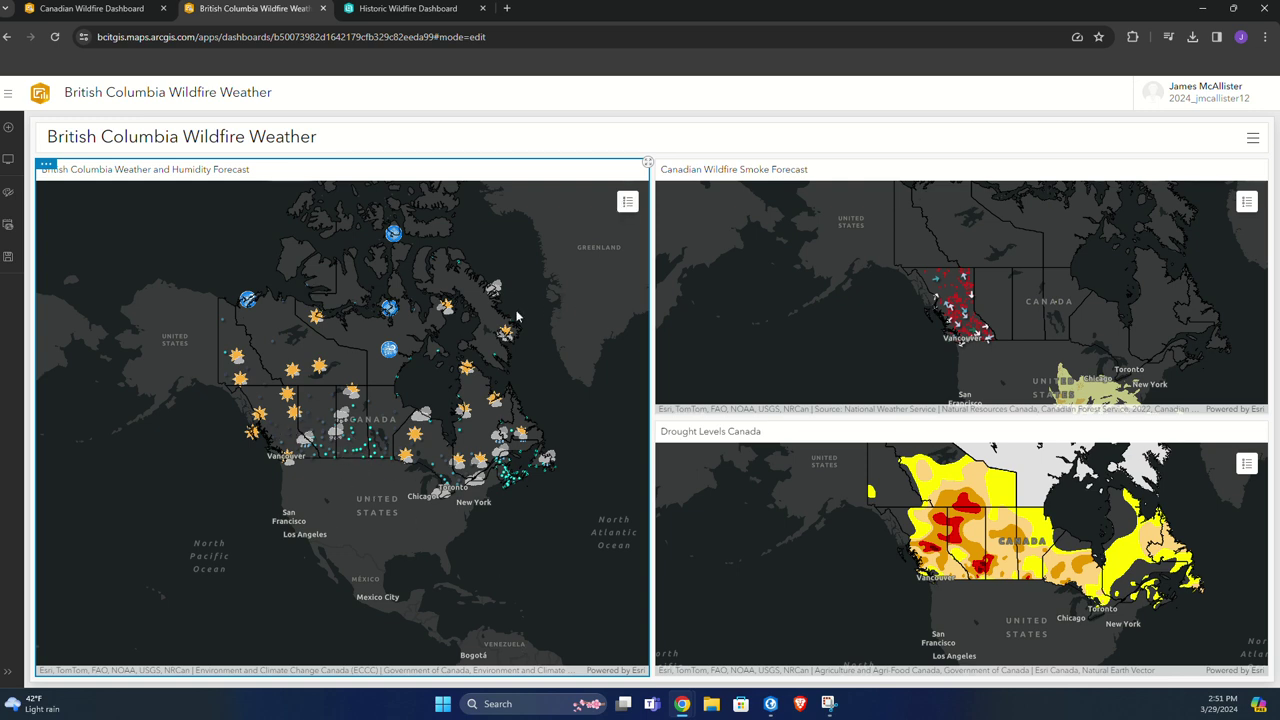
{"action": "scroll", "coordinate": [240, 425], "scroll_direction": "up", "scroll_amount": 5}
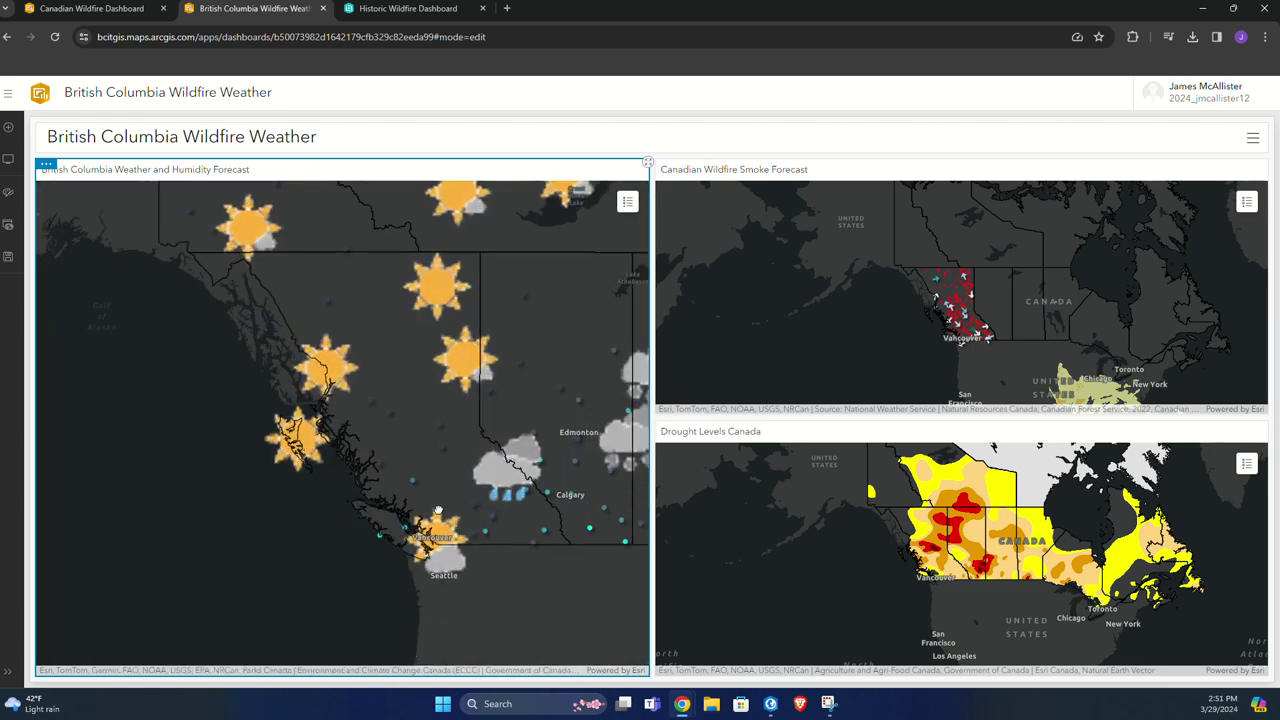
{"action": "left_click_drag", "start_coordinate": [437, 511], "coordinate": [368, 437]}
{"action": "left_click_drag", "start_coordinate": [584, 514], "coordinate": [463, 515]}
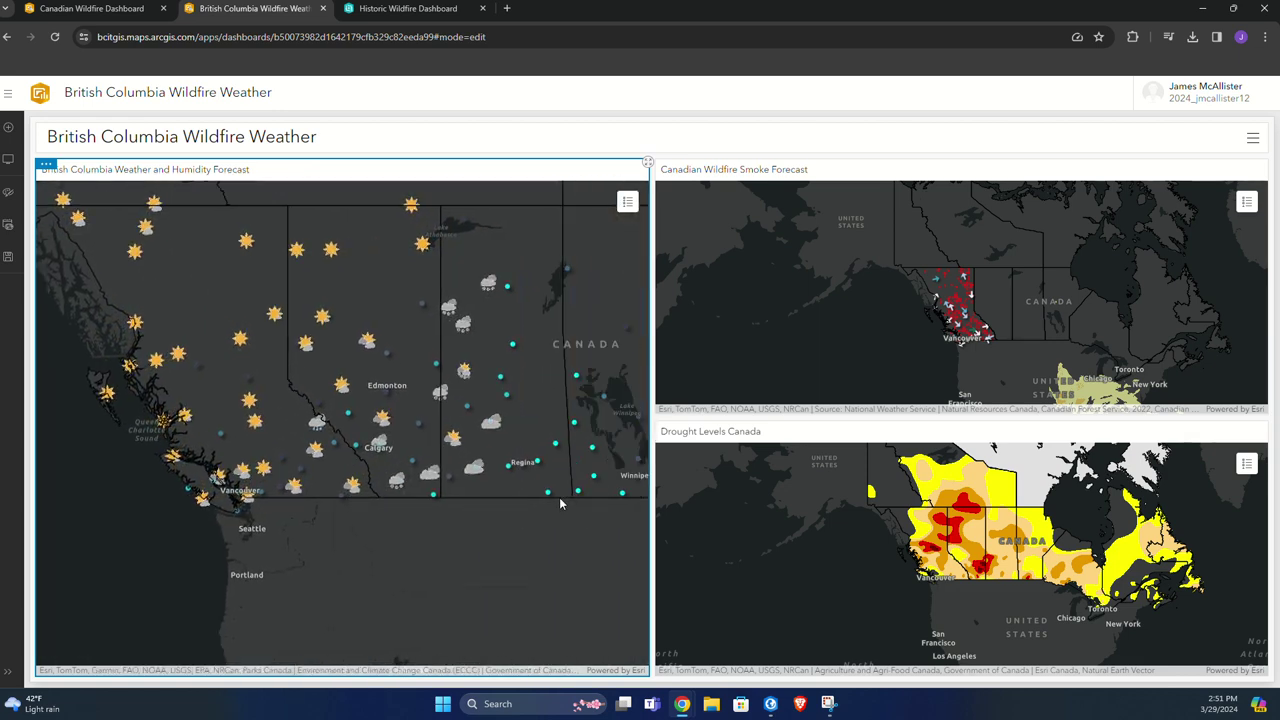
{"action": "left_click_drag", "start_coordinate": [520, 442], "coordinate": [302, 420]}
{"action": "scroll", "coordinate": [465, 477], "scroll_direction": "down", "scroll_amount": 2}
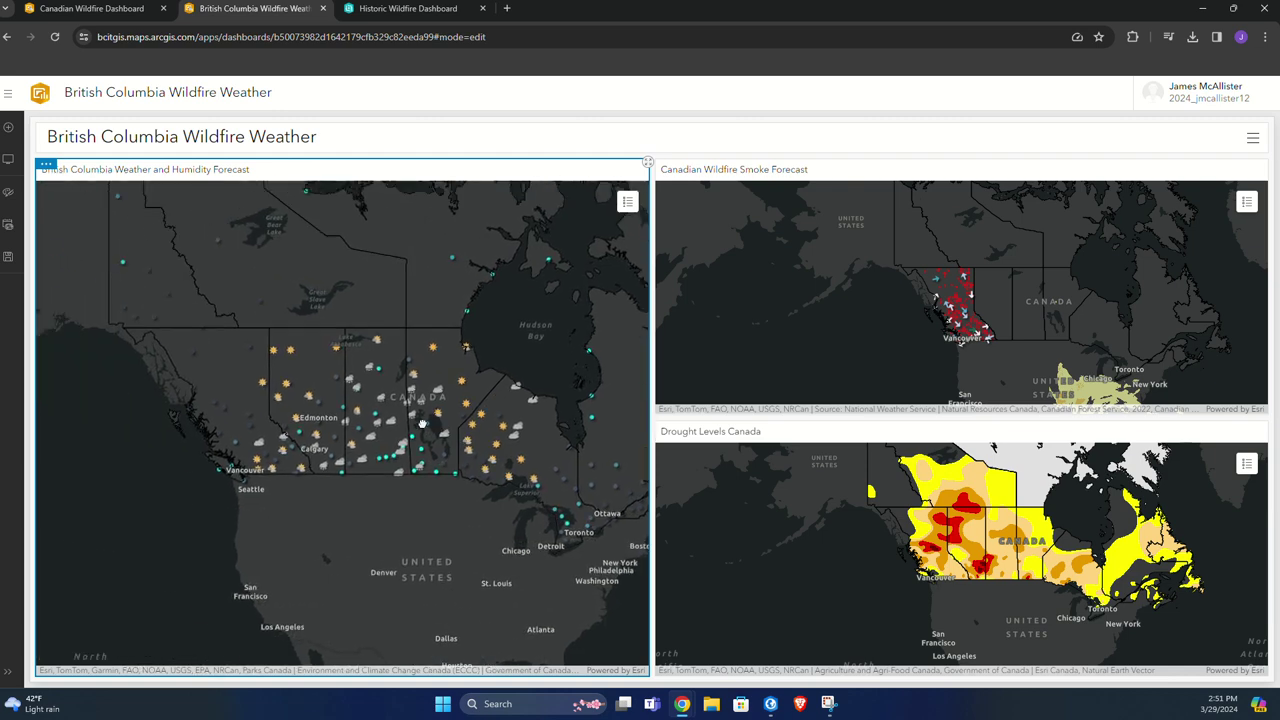
{"action": "scroll", "coordinate": [388, 472], "scroll_direction": "up", "scroll_amount": 1}
{"action": "scroll", "coordinate": [474, 580], "scroll_direction": "down", "scroll_amount": 1}
{"action": "left_click_drag", "start_coordinate": [474, 568], "coordinate": [353, 505]}
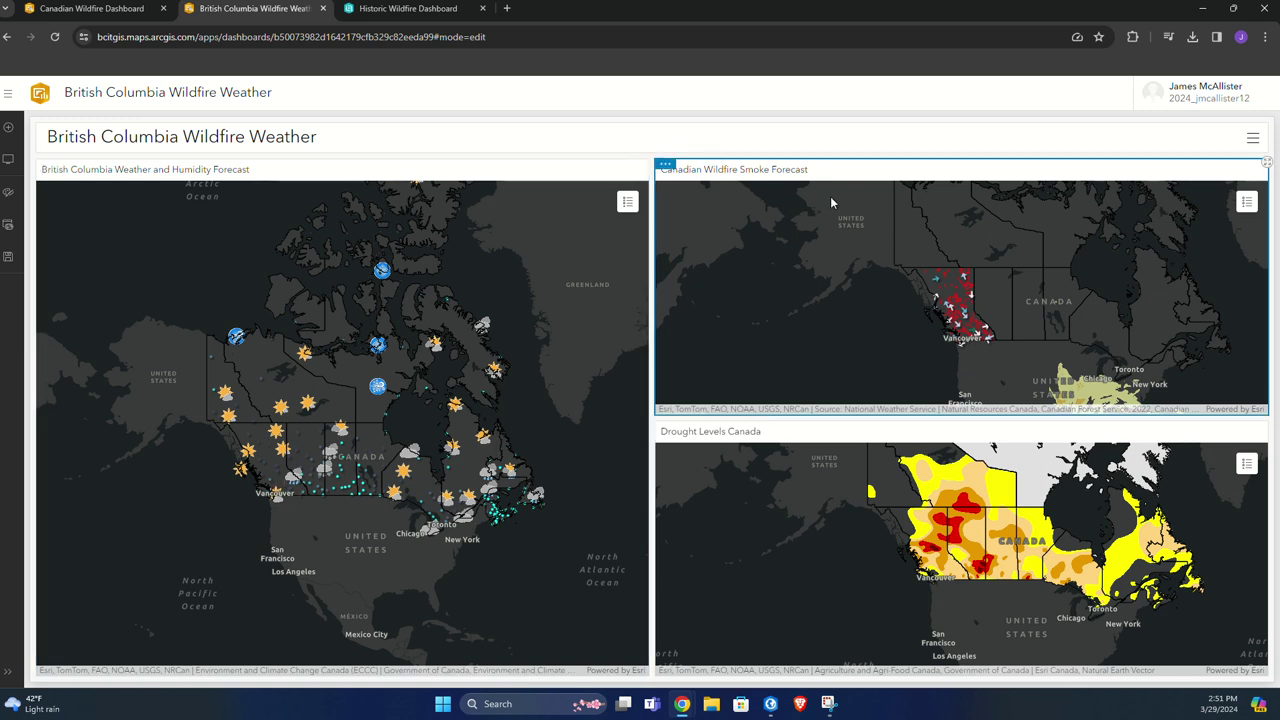
Examine the Canadian Wildfire Smoke Forecast map over British Columbia and the neighbouring provinces.
{"action": "scroll", "coordinate": [919, 282], "scroll_direction": "up", "scroll_amount": 2}
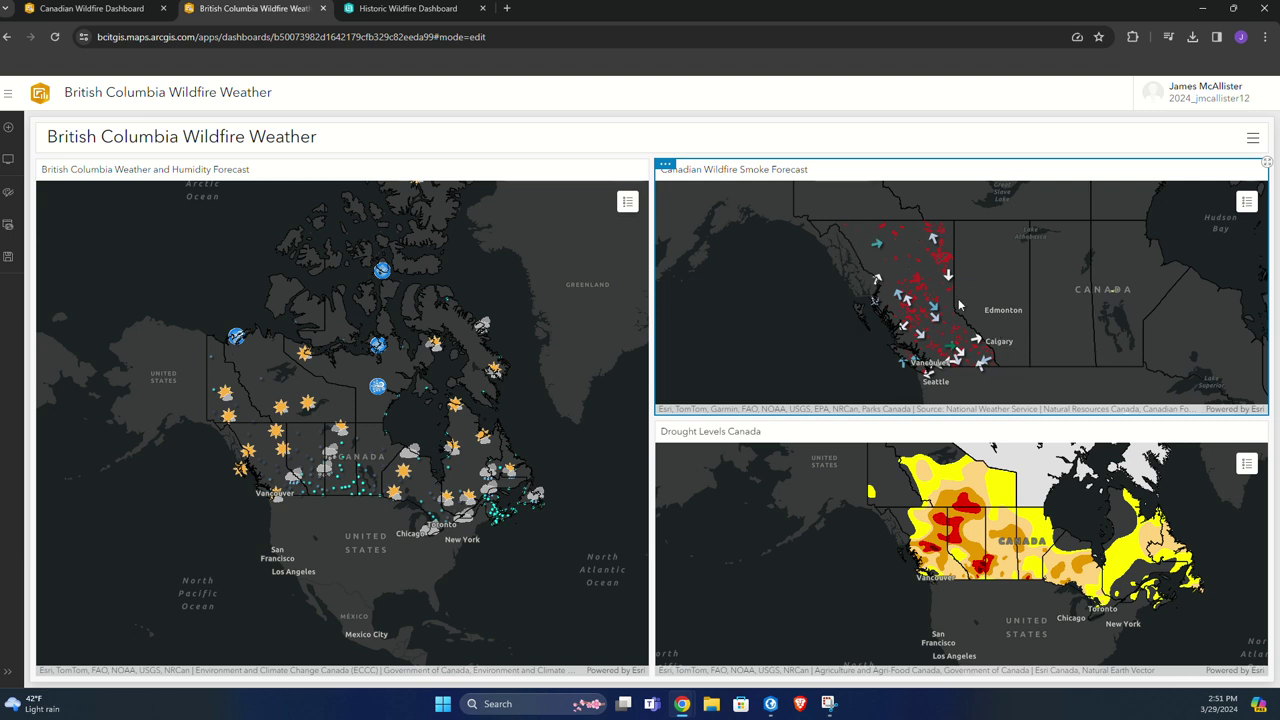
{"action": "left_click_drag", "start_coordinate": [1074, 330], "coordinate": [1056, 265]}
{"action": "scroll", "coordinate": [1054, 266], "scroll_direction": "up", "scroll_amount": 2}
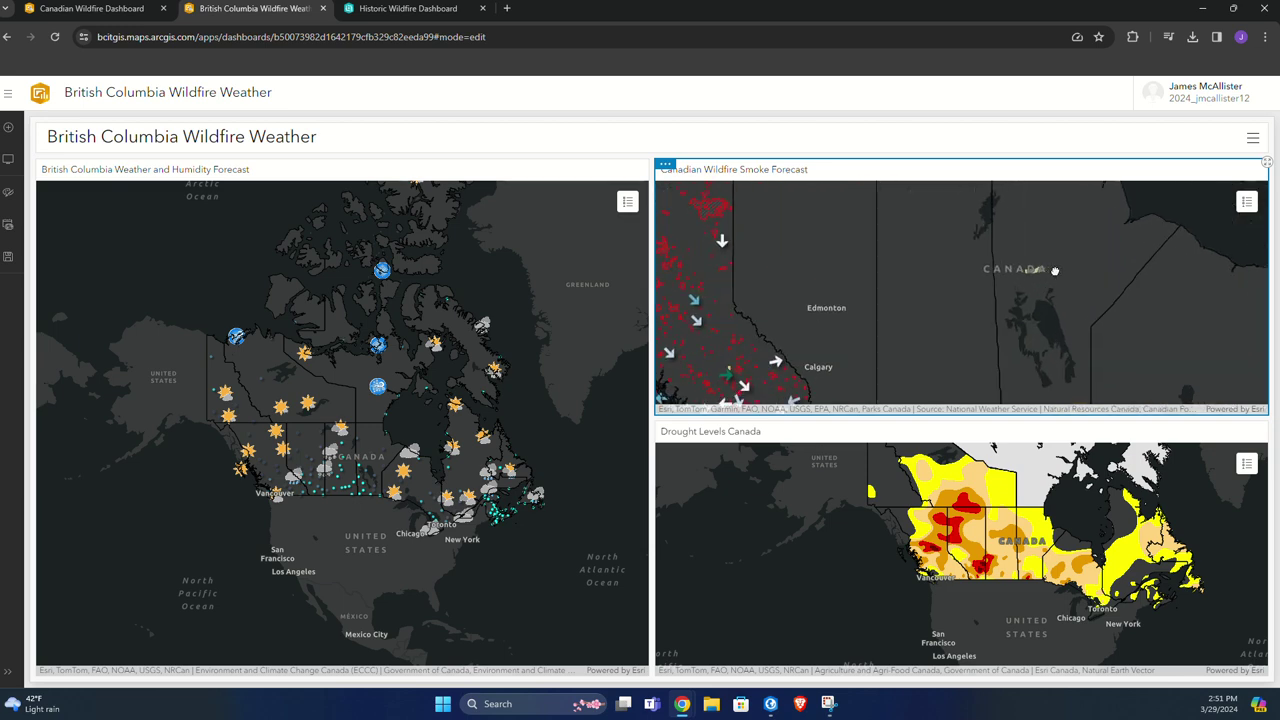
{"action": "scroll", "coordinate": [918, 299], "scroll_direction": "down", "scroll_amount": 2}
{"action": "left_click_drag", "start_coordinate": [922, 315], "coordinate": [966, 223]}
{"action": "mouse_move", "coordinate": [1000, 312]}
{"action": "left_mouse_down"}
{"action": "mouse_move", "coordinate": [922, 266]}
{"action": "mouse_move", "coordinate": [1022, 329]}
{"action": "mouse_move", "coordinate": [1048, 386]}
{"action": "left_mouse_up"}
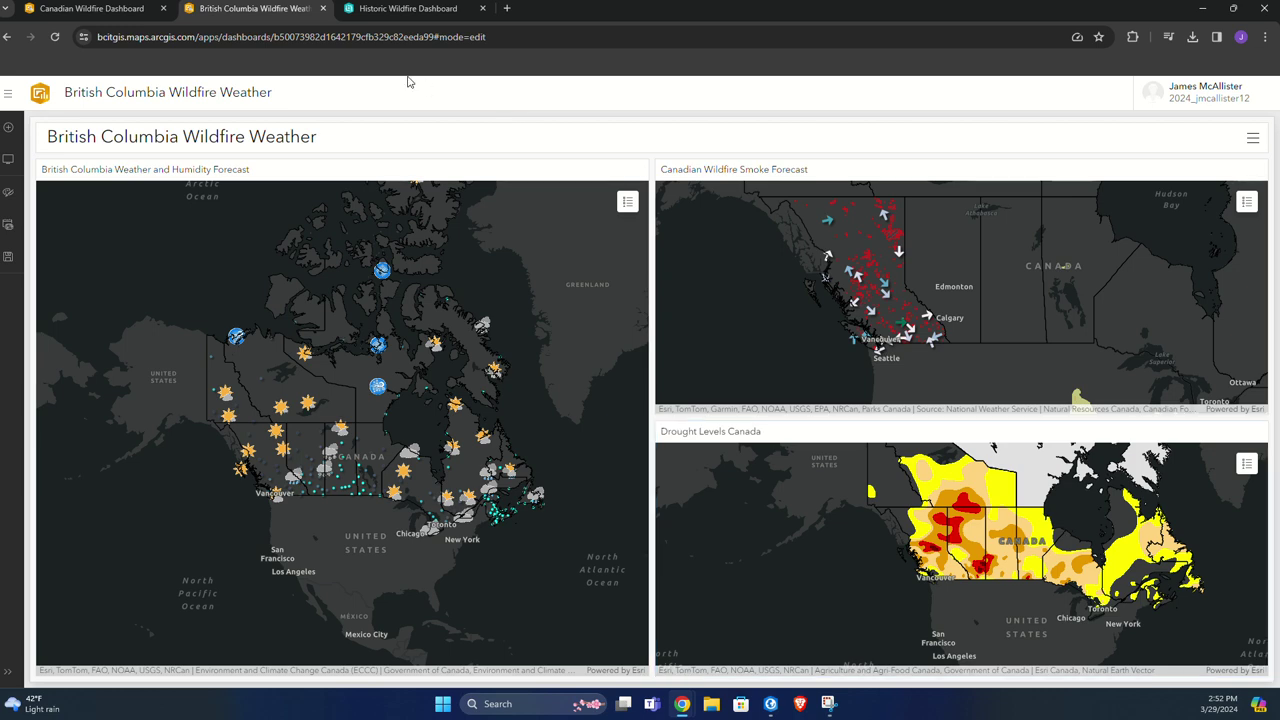
Switch to the Historic Wildfire Dashboard and look through the Historical Wildfire Perimeters in Canada table of causes and burned areas.
{"action": "left_click", "coordinate": [404, 8]}
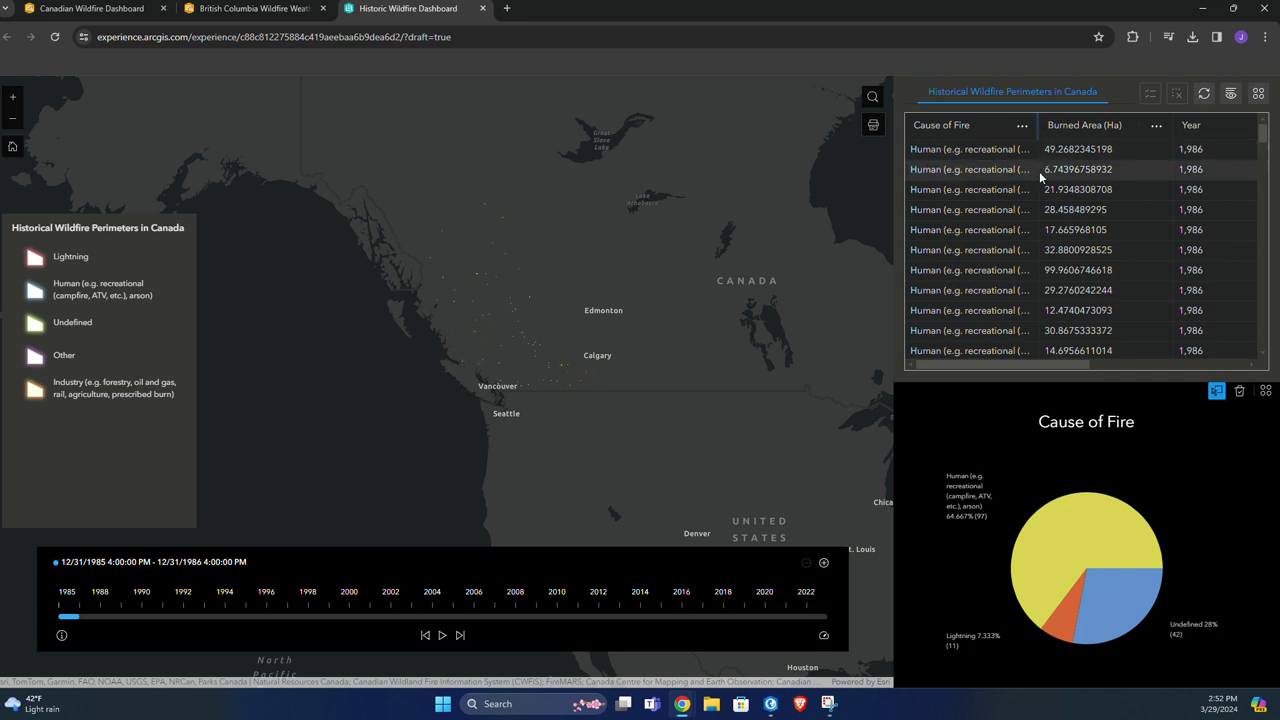
{"action": "right_click", "coordinate": [1035, 199]}
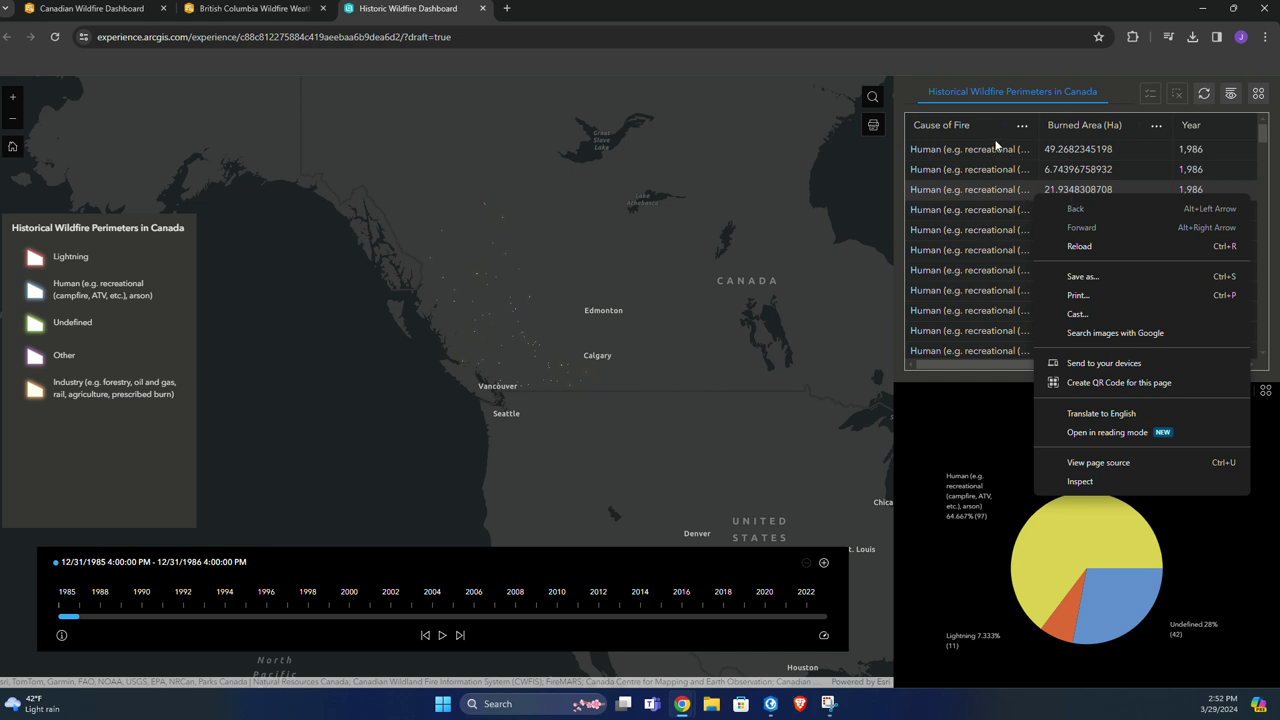
{"action": "left_click", "coordinate": [998, 190]}
{"action": "scroll", "coordinate": [998, 190], "scroll_direction": "down", "scroll_amount": 5}
{"action": "scroll", "coordinate": [998, 193], "scroll_direction": "down", "scroll_amount": 5}
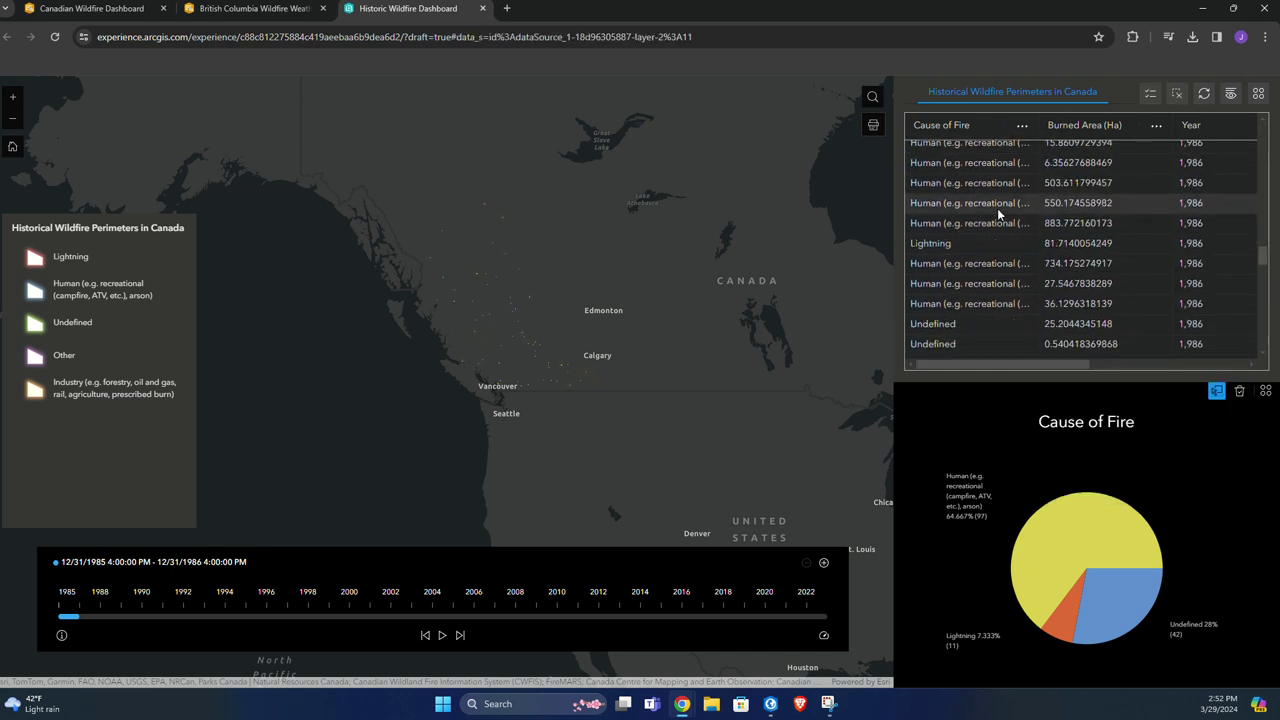
{"action": "scroll", "coordinate": [1005, 276], "scroll_direction": "up", "scroll_amount": 5}
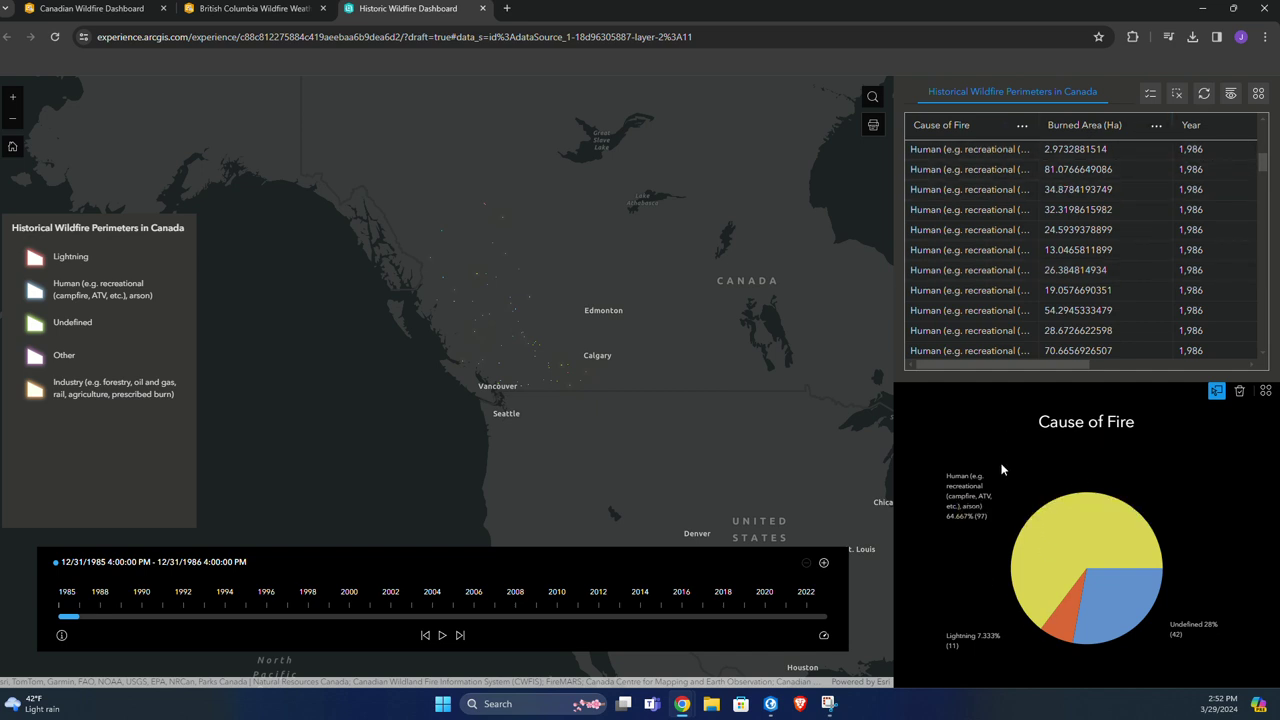
Play the historical wildfire timeline from its 1986 period over western Canada and pause it at the year 2000.
{"action": "mouse_move", "coordinate": [972, 492]}
{"action": "mouse_move", "coordinate": [1056, 563]}
{"action": "scroll", "coordinate": [503, 343], "scroll_direction": "up", "scroll_amount": 3}
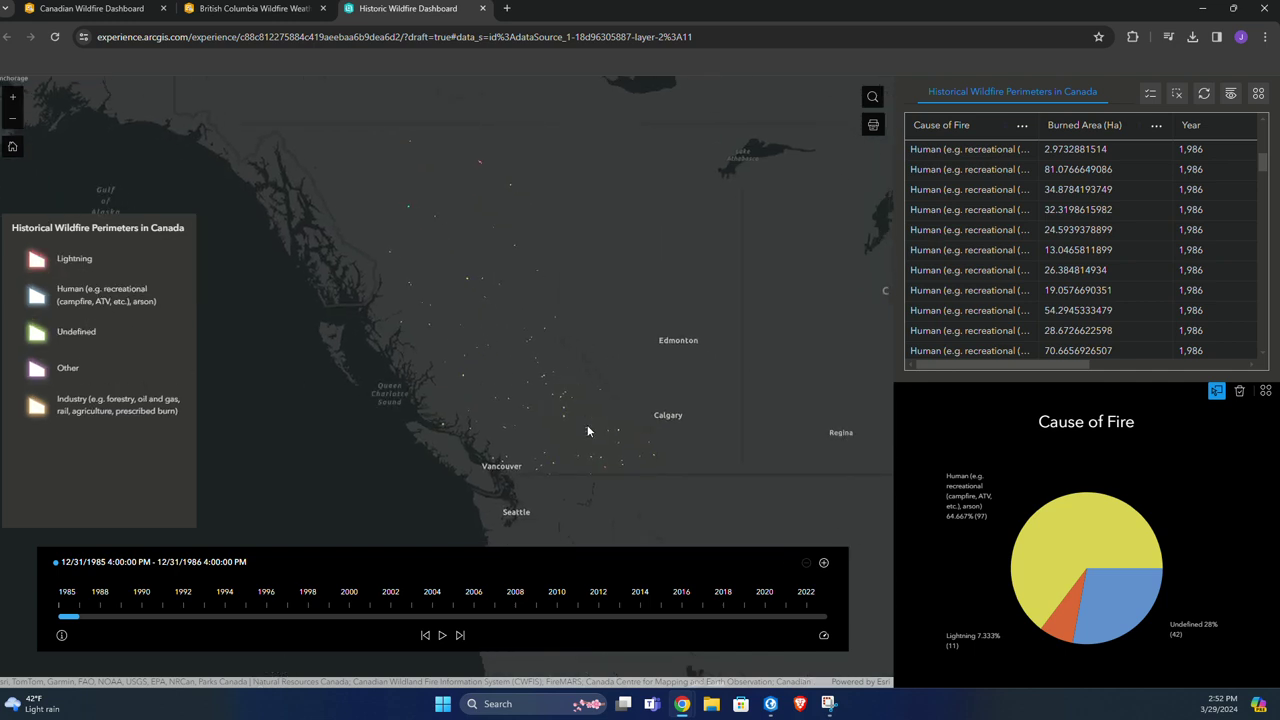
{"action": "left_click", "coordinate": [446, 636]}
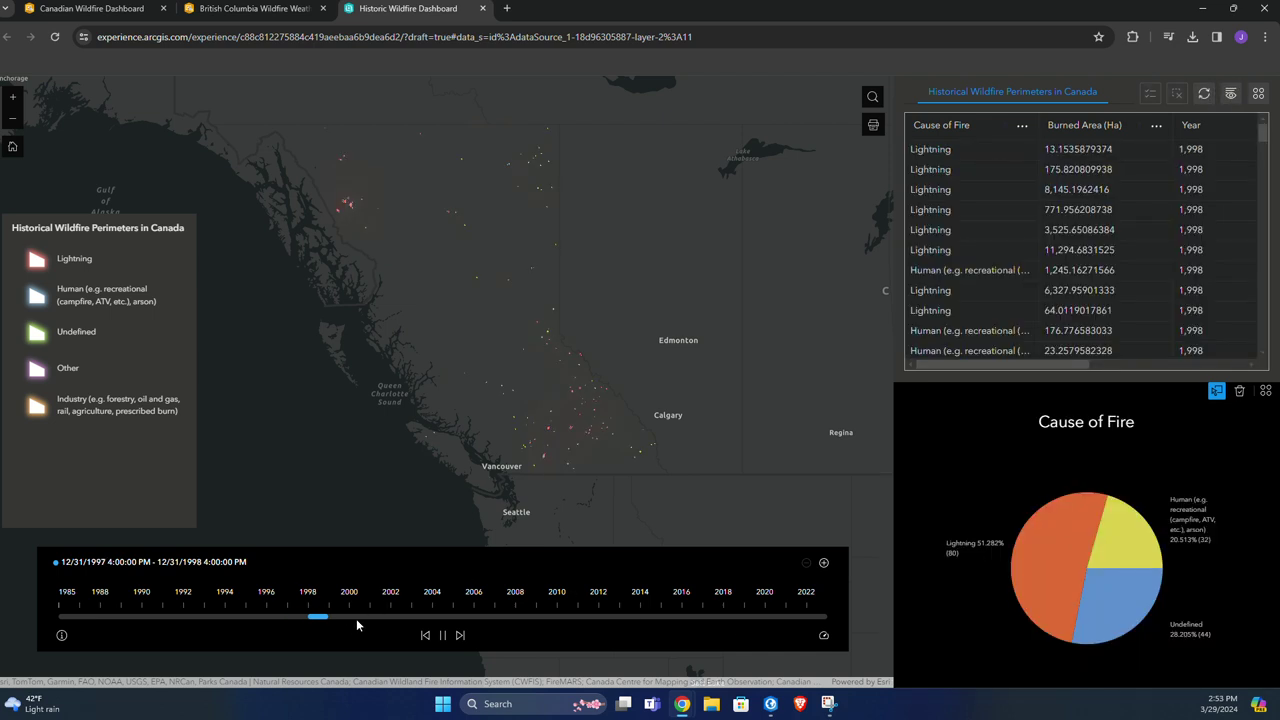
{"action": "left_click", "coordinate": [442, 635]}
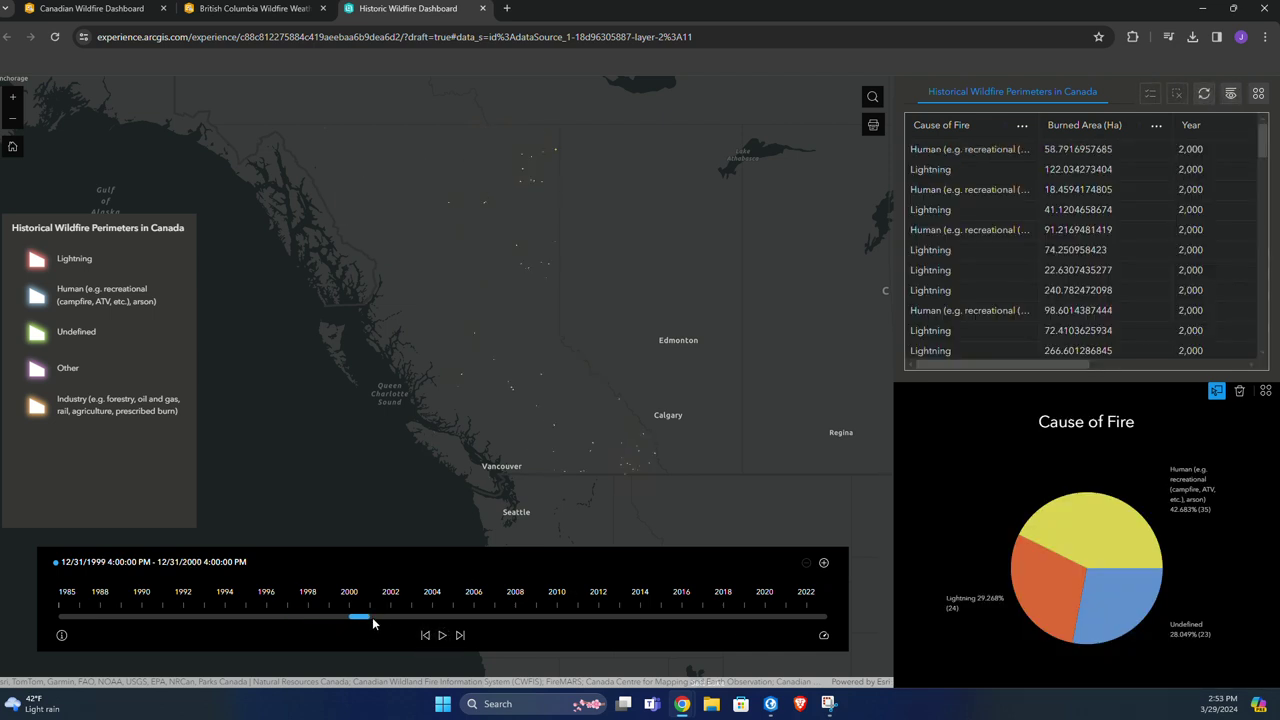
Move the timeline to 2014 and back to about 2010, replay the fires, rewind to 2018, and pause at 2020.
{"action": "left_click_drag", "start_coordinate": [372, 617], "coordinate": [658, 621]}
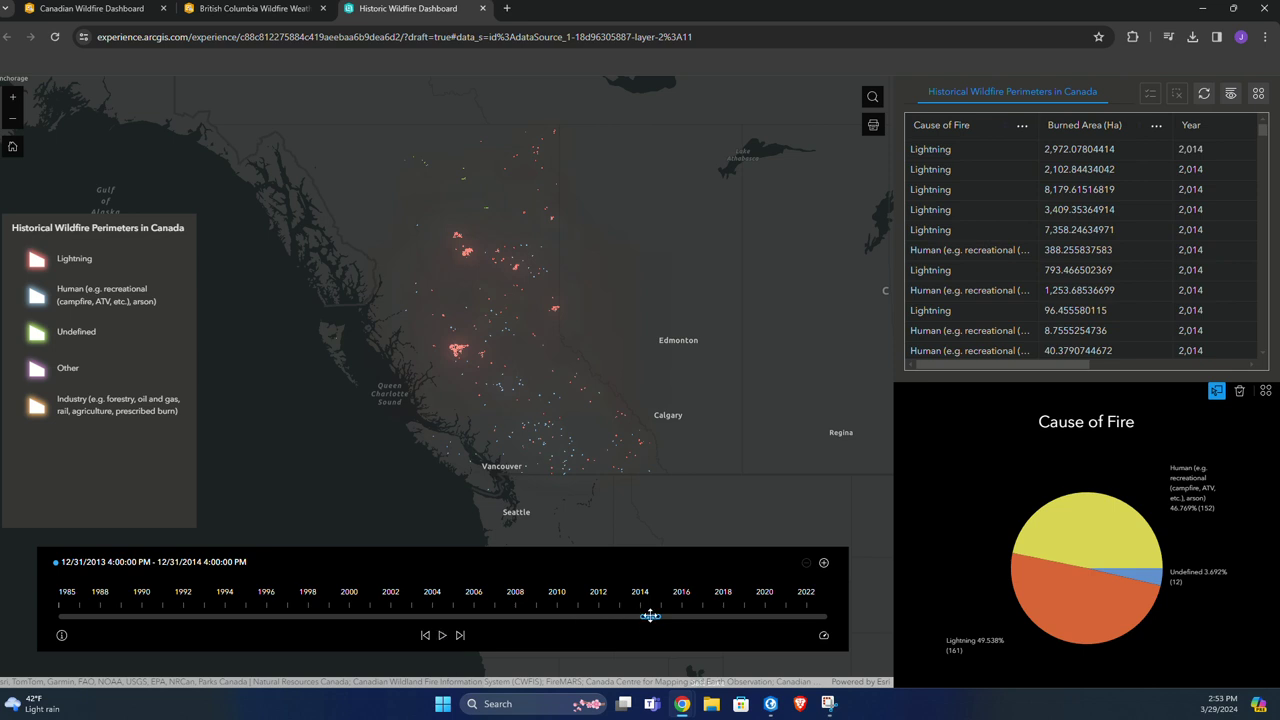
{"action": "left_click_drag", "start_coordinate": [650, 616], "coordinate": [566, 617]}
{"action": "left_click", "coordinate": [442, 635]}
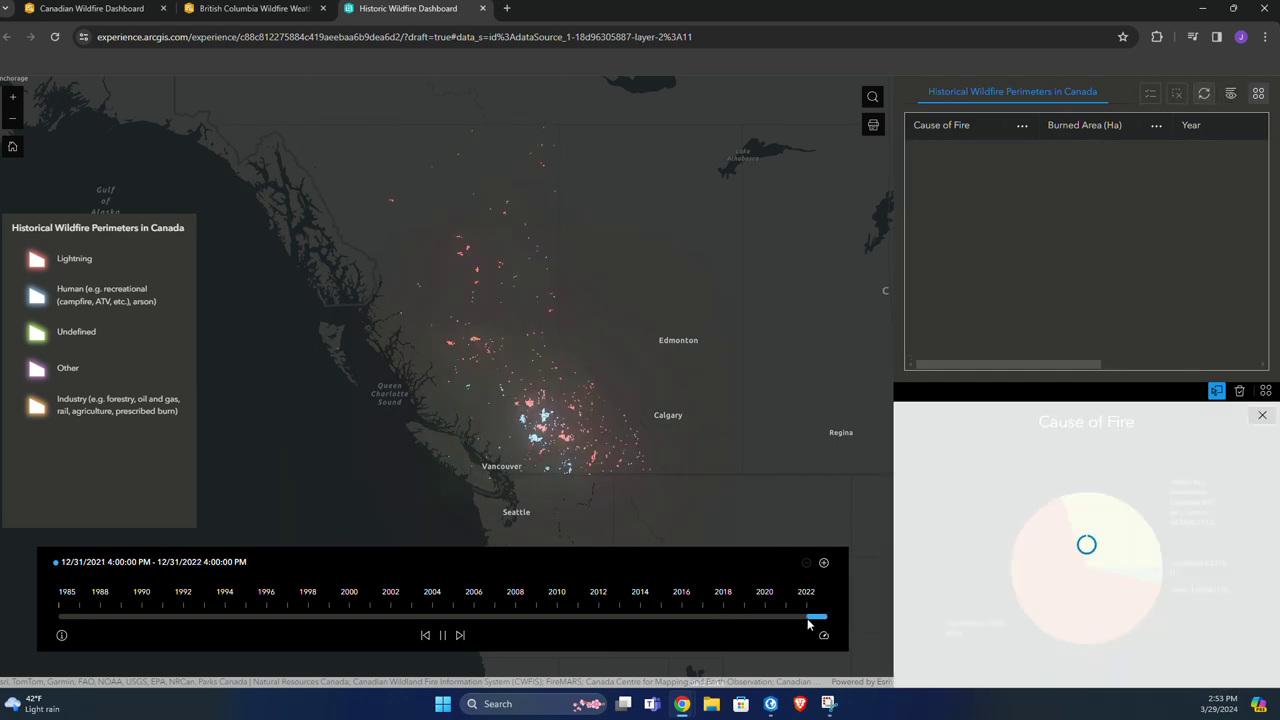
{"action": "left_click_drag", "start_coordinate": [781, 616], "coordinate": [733, 617]}
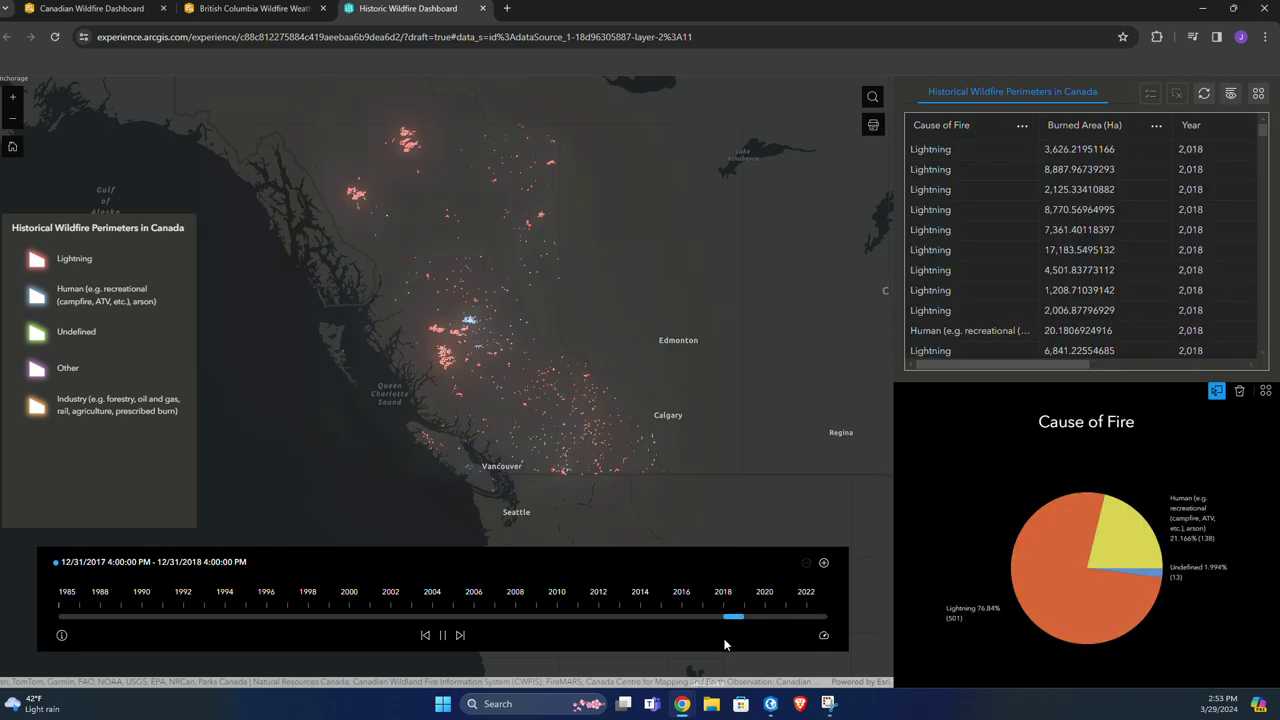
{"action": "left_click", "coordinate": [442, 635]}
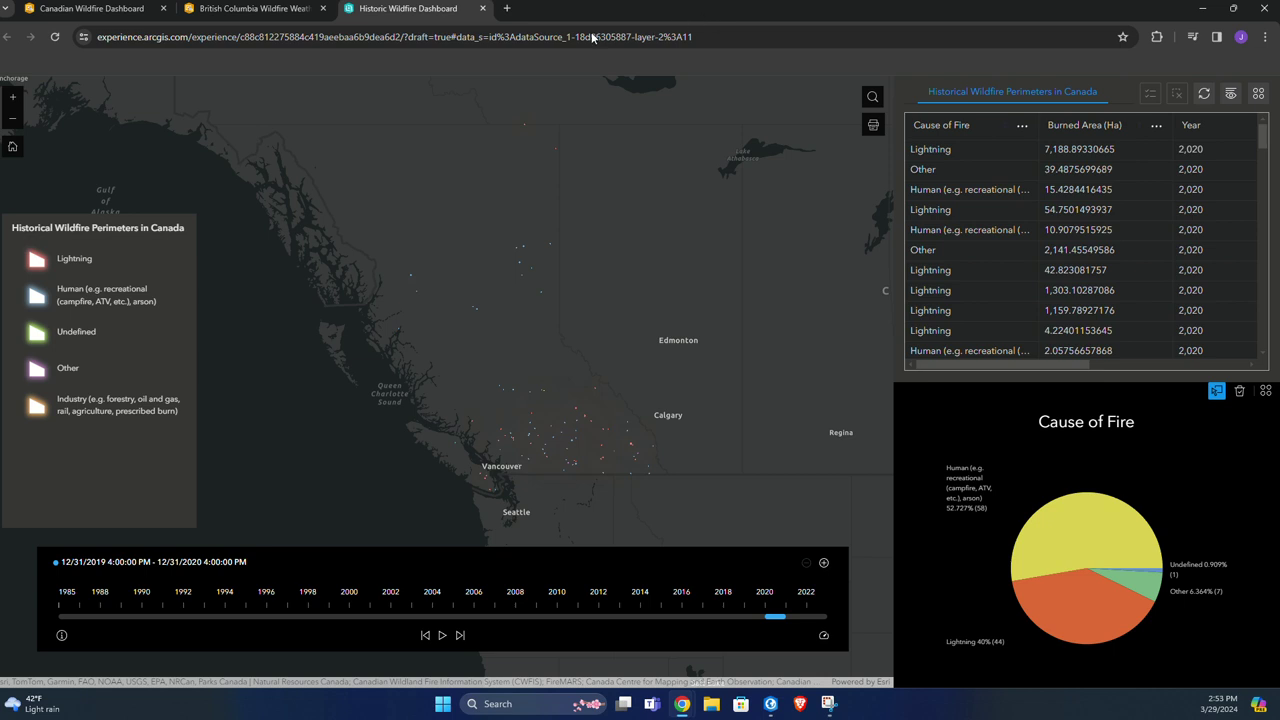